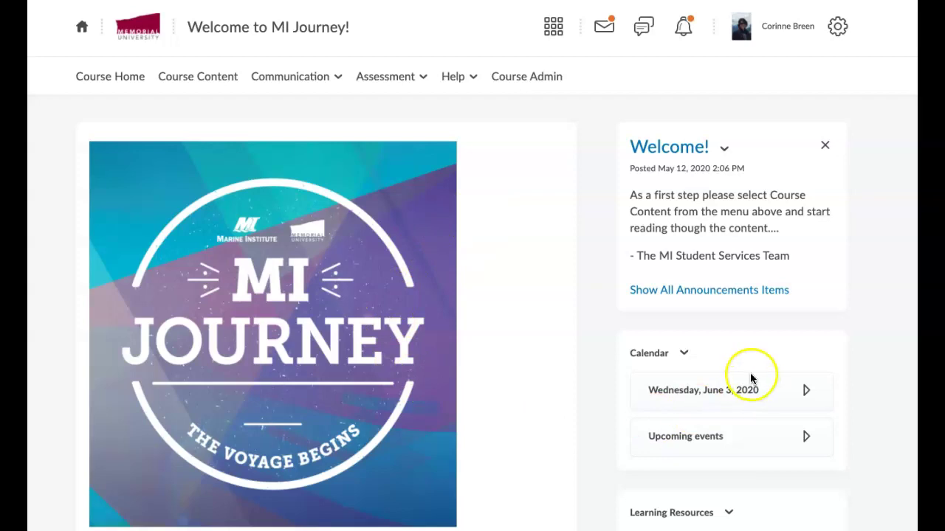
Step: Check which actions are available for the Welcome! announcement
click(724, 149)
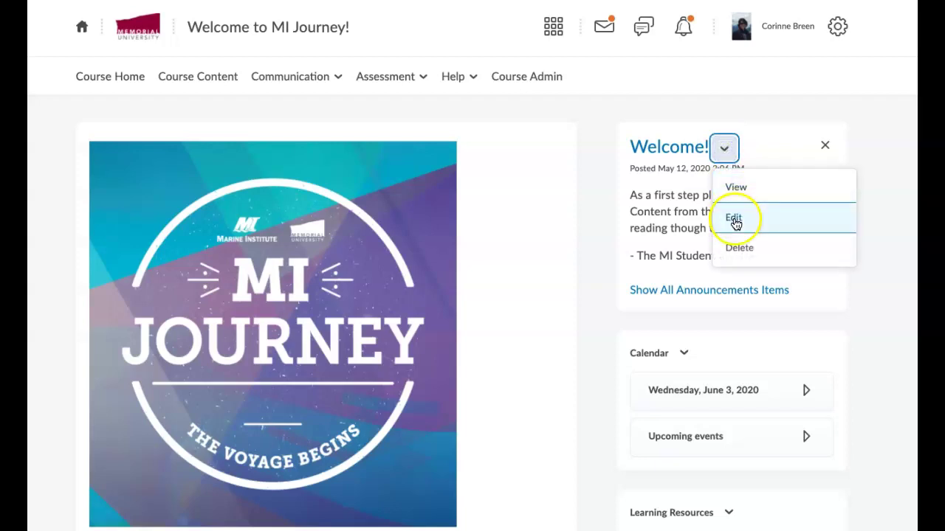
click(883, 194)
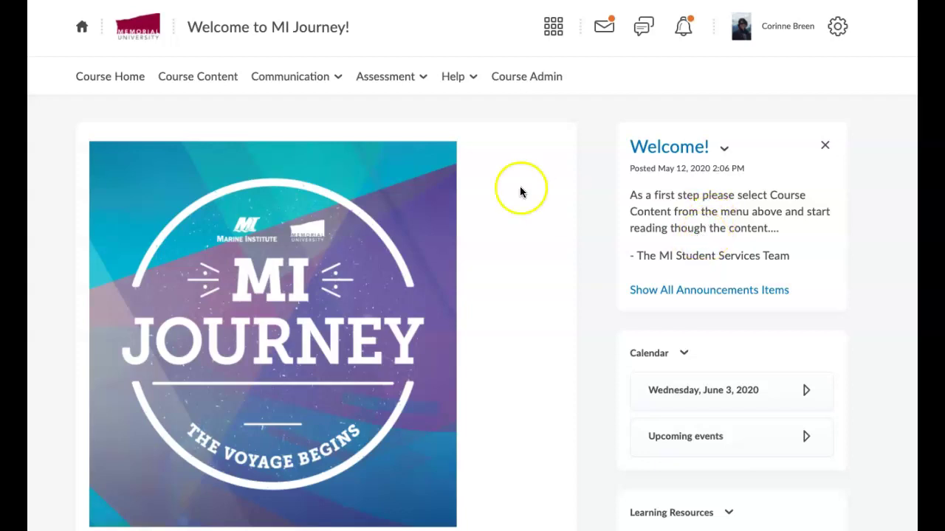
Step: Open the course content and look through the module list and the topics of Module 1: Welcome to MI
click(192, 83)
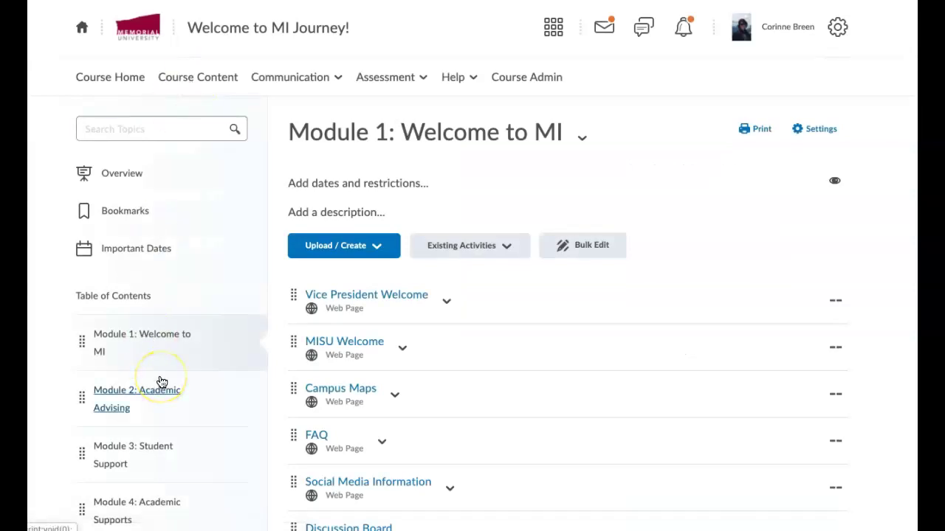
scroll(162, 382, down, 3)
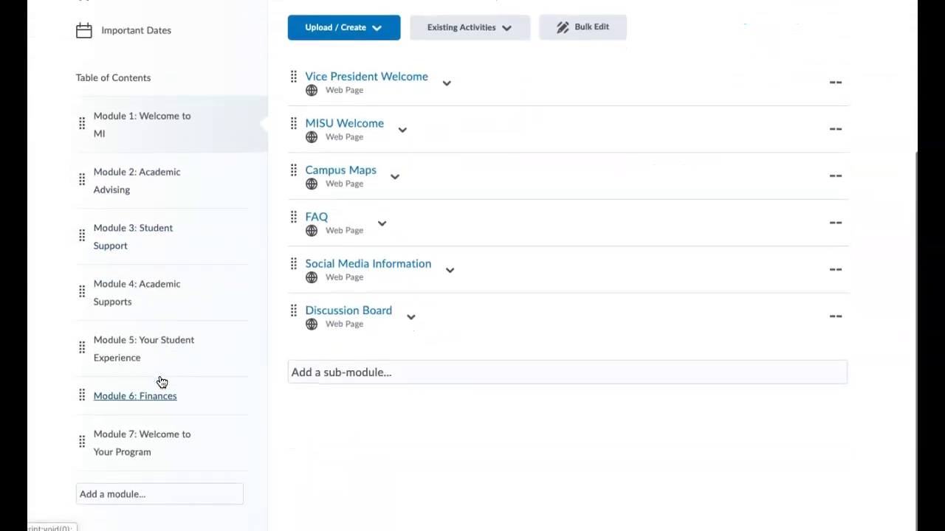
scroll(161, 381, up, 3)
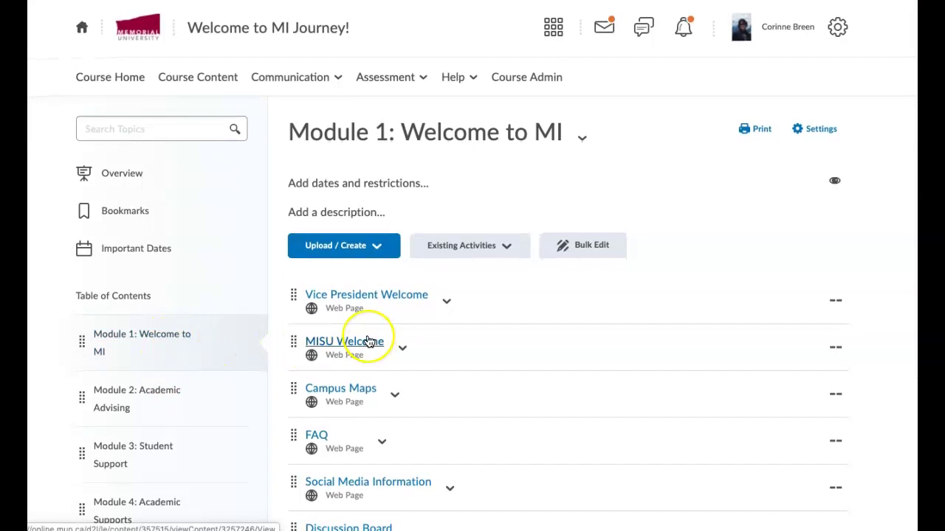
scroll(369, 341, down, 3)
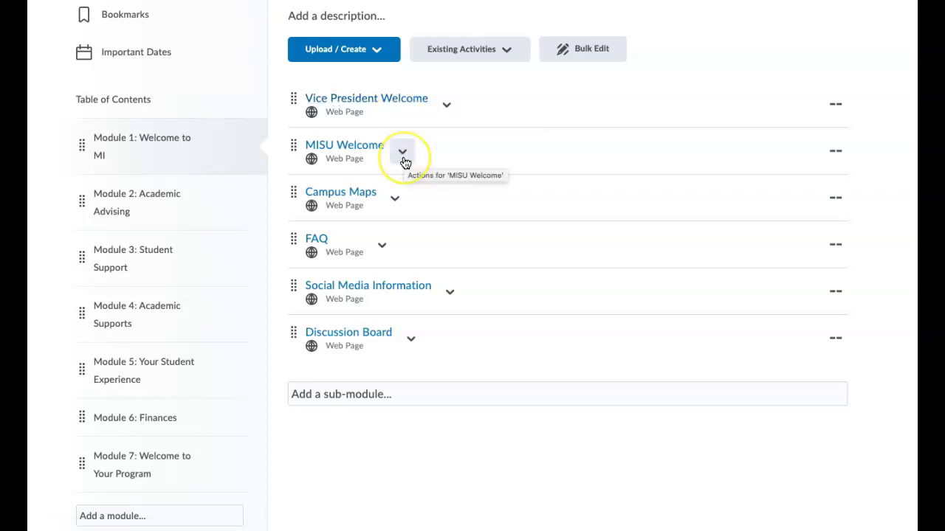
scroll(406, 159, up, 3)
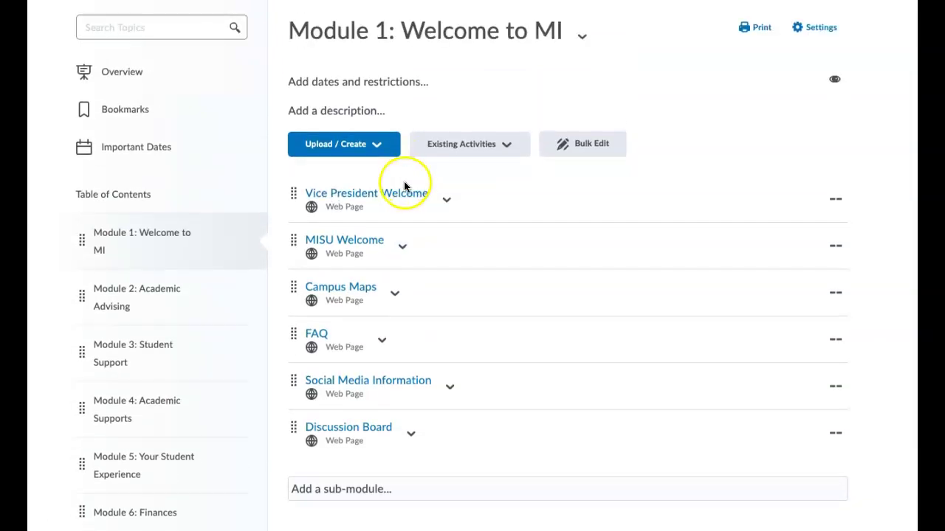
scroll(404, 200, up, 2)
scroll(406, 204, up, 2)
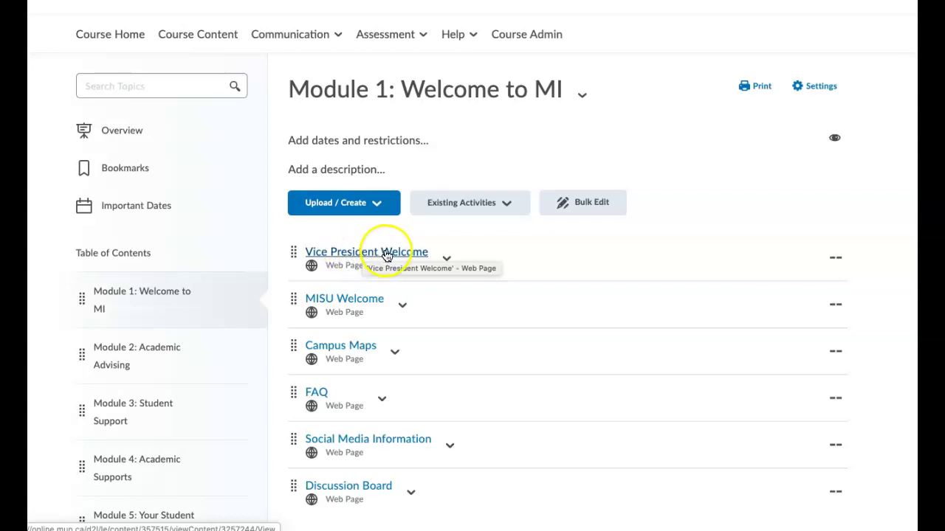
Step: Bring up the HTML editor for Module 1's Vice President Welcome topic and go back to the course content without editing
click(582, 95)
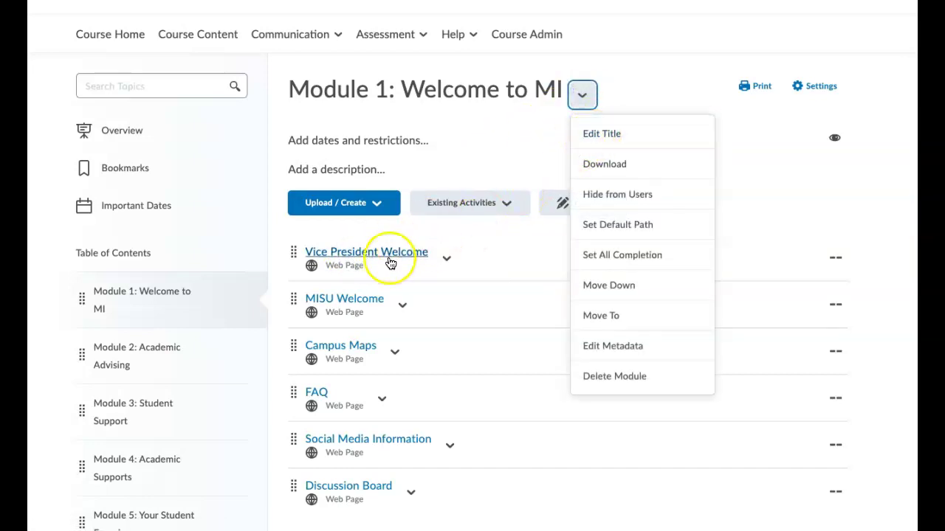
click(446, 258)
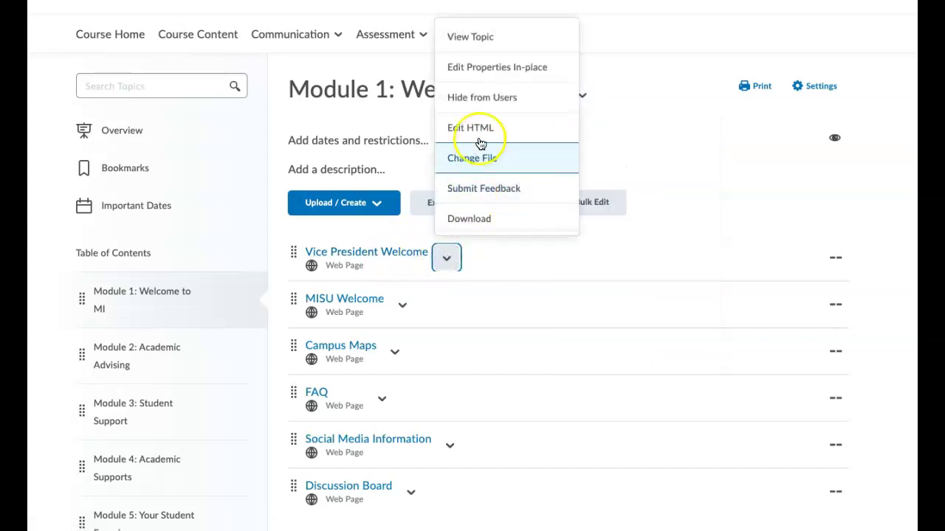
click(493, 72)
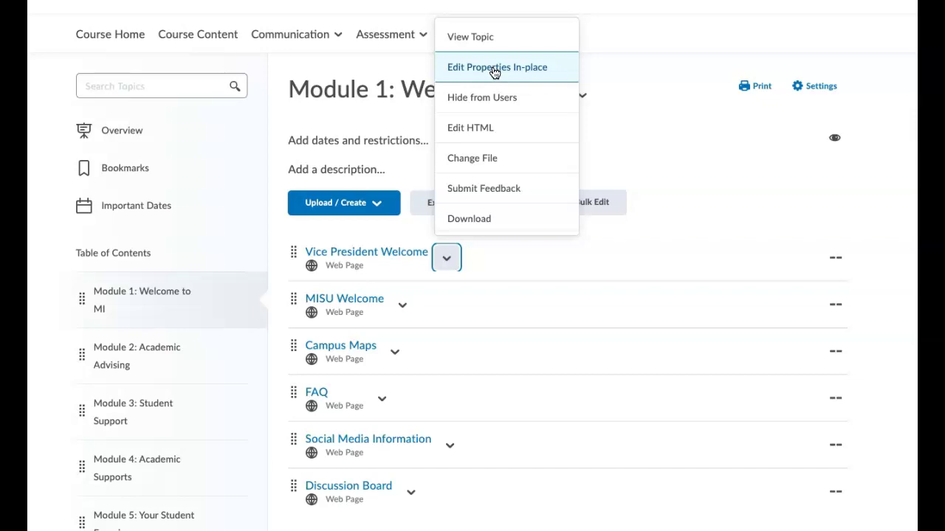
click(469, 129)
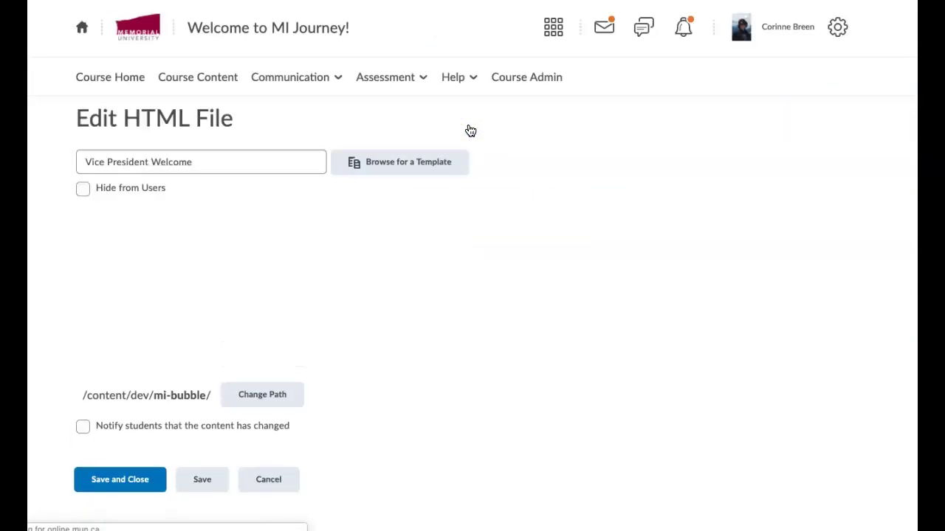
click(443, 270)
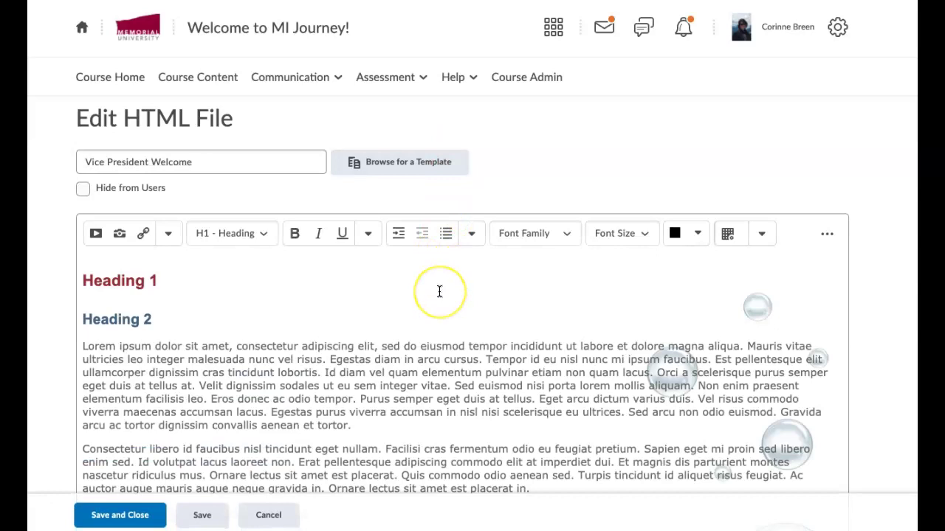
click(210, 78)
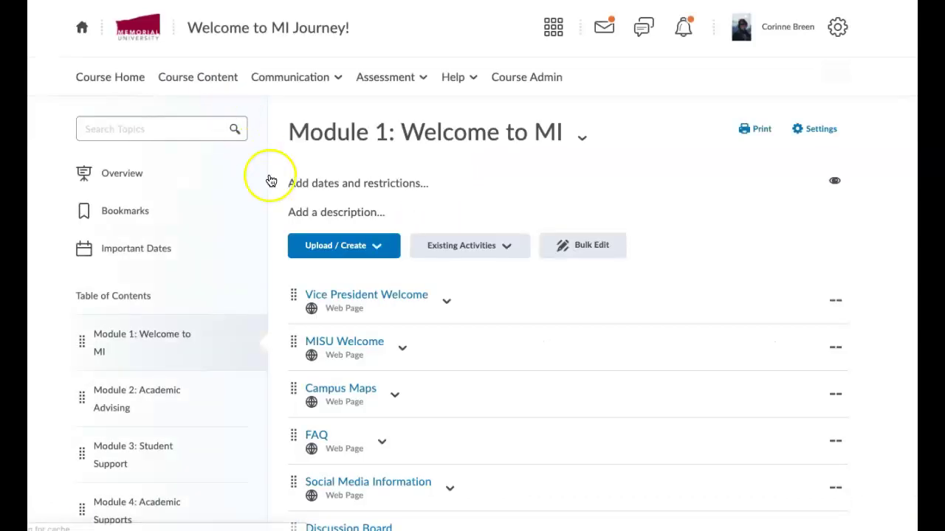
Step: View the Vice President Welcome page and its available actions, and return to Module 1: Welcome to MI
click(379, 297)
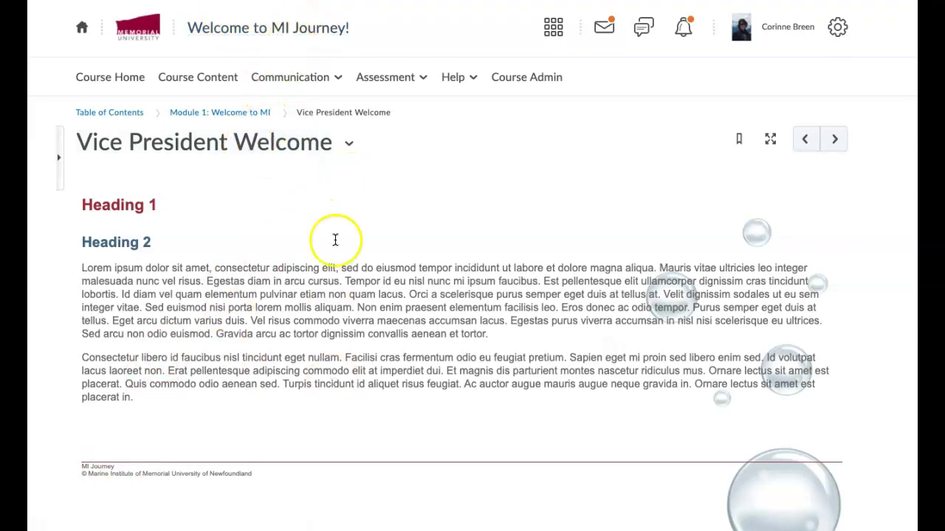
click(347, 144)
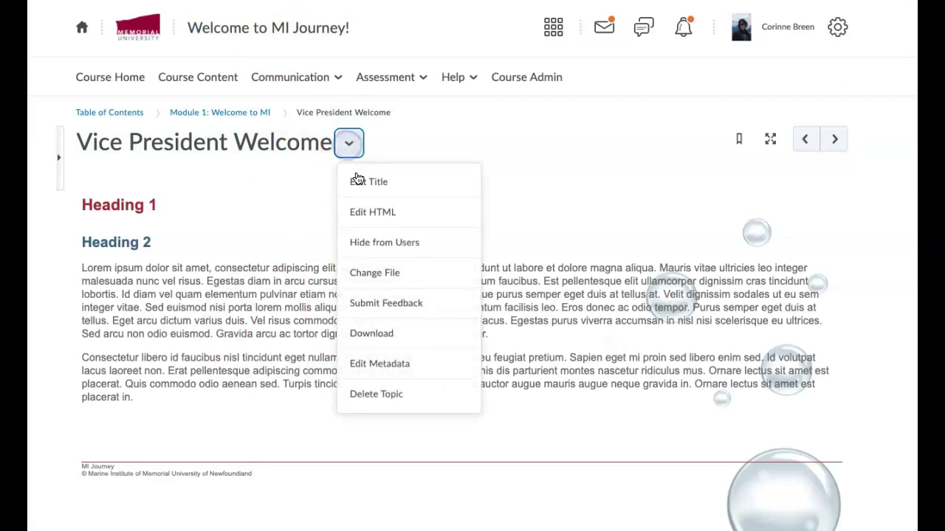
click(366, 214)
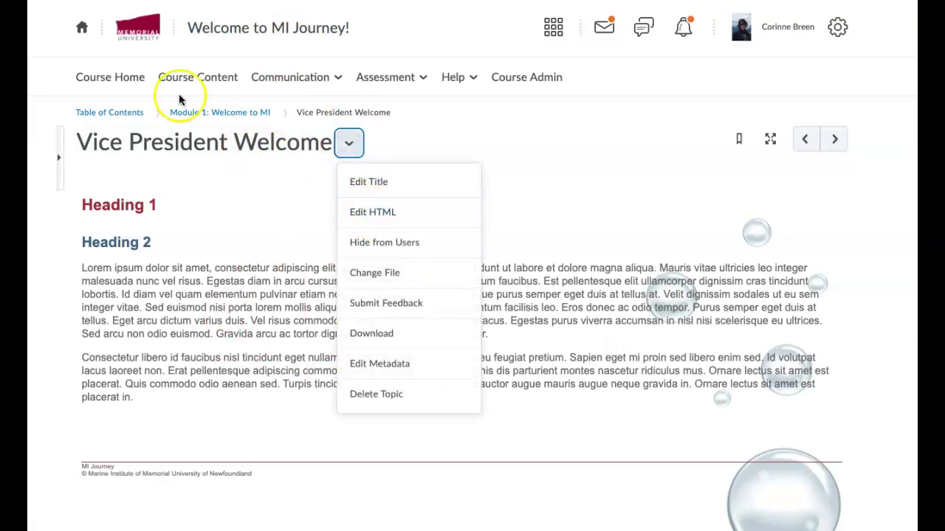
click(193, 115)
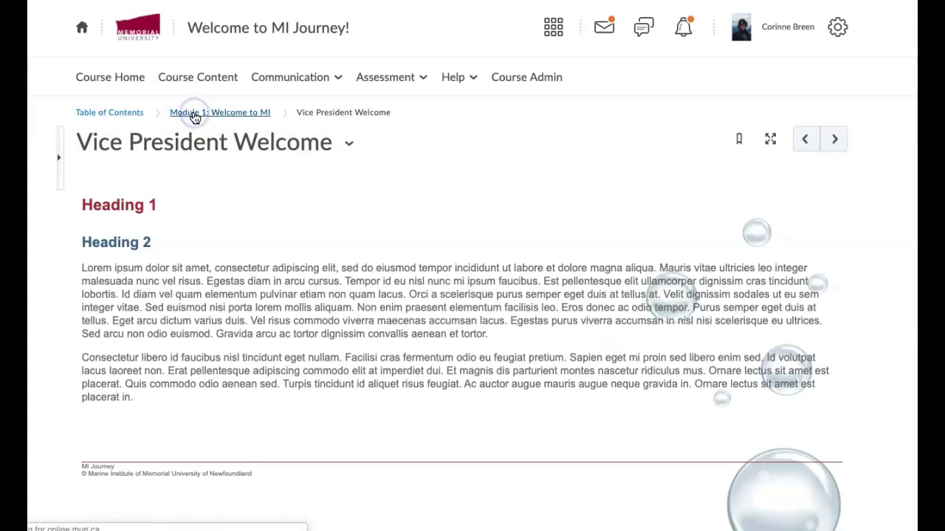
Step: Open the Vice President Welcome topic for HTML editing and look over its template text
click(442, 302)
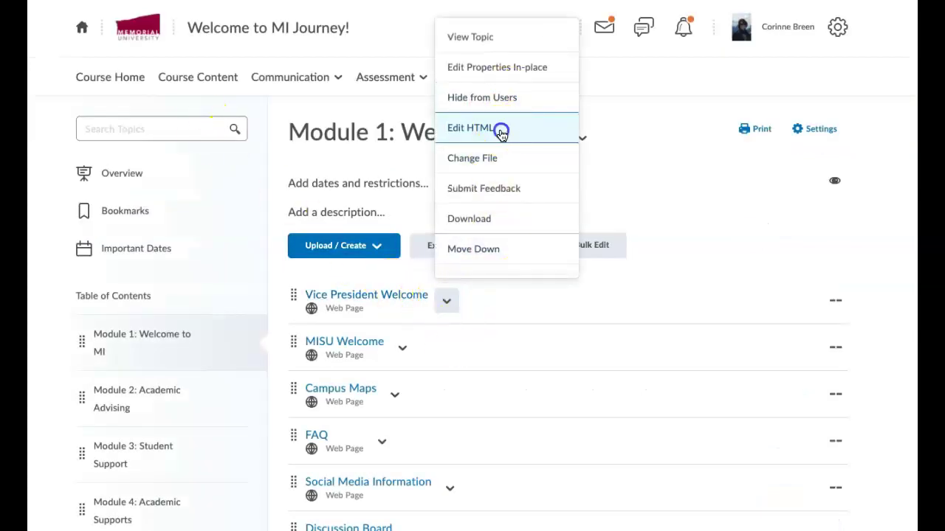
click(501, 133)
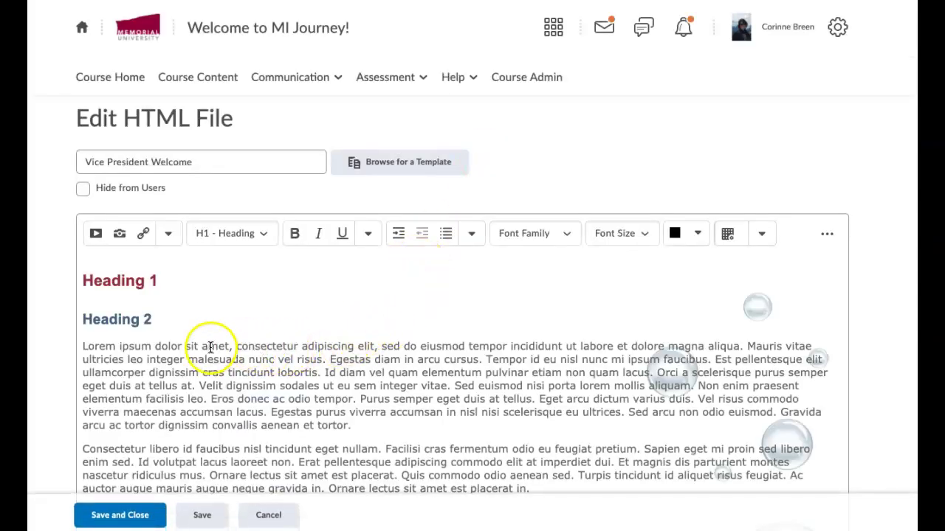
scroll(200, 362, down, 2)
scroll(200, 362, up, 2)
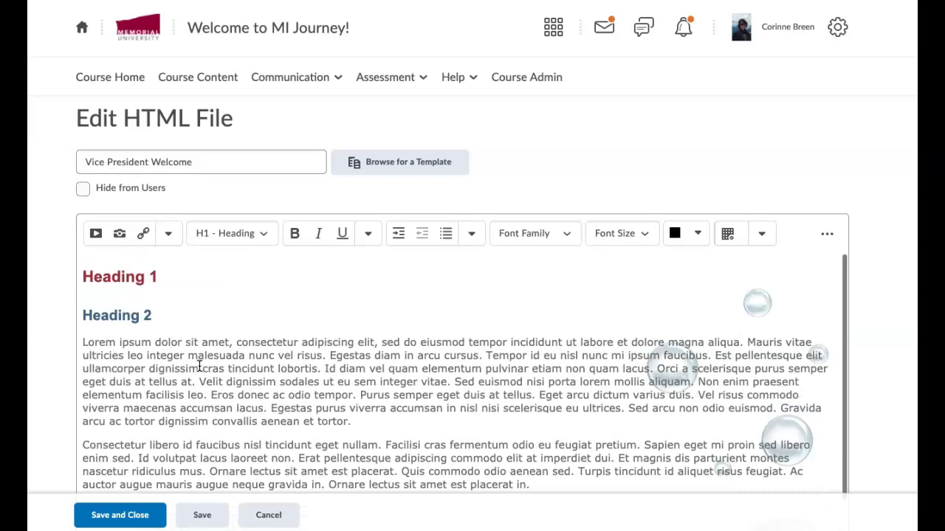
Step: Replace the first placeholder paragraph with the copied text about agreeing to the proposal's submission, matching the page's style and ending with a period
drag(83, 347, 358, 431)
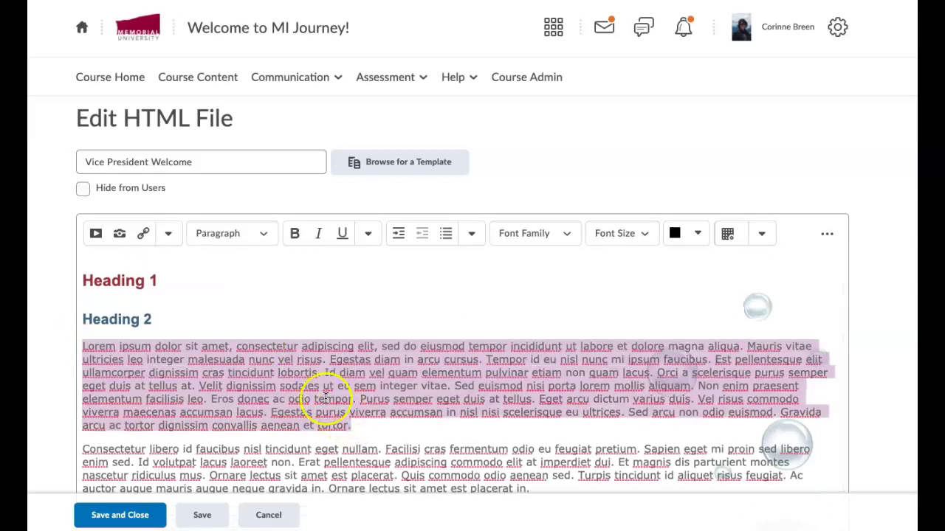
right_click(303, 362)
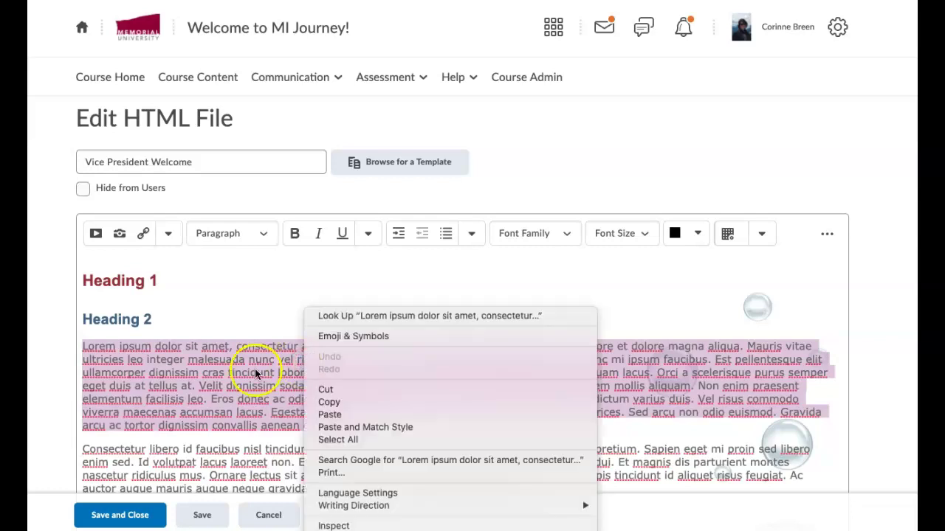
click(344, 427)
text(.)
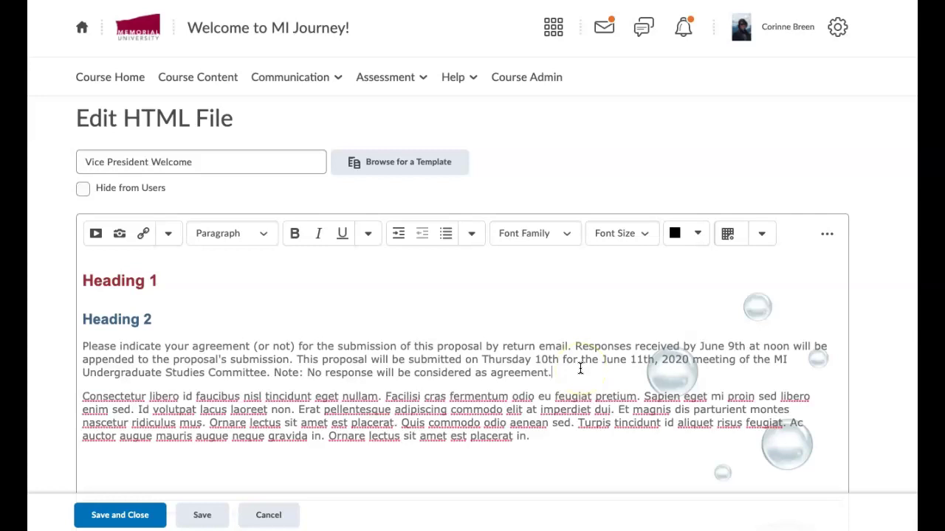
click(574, 374)
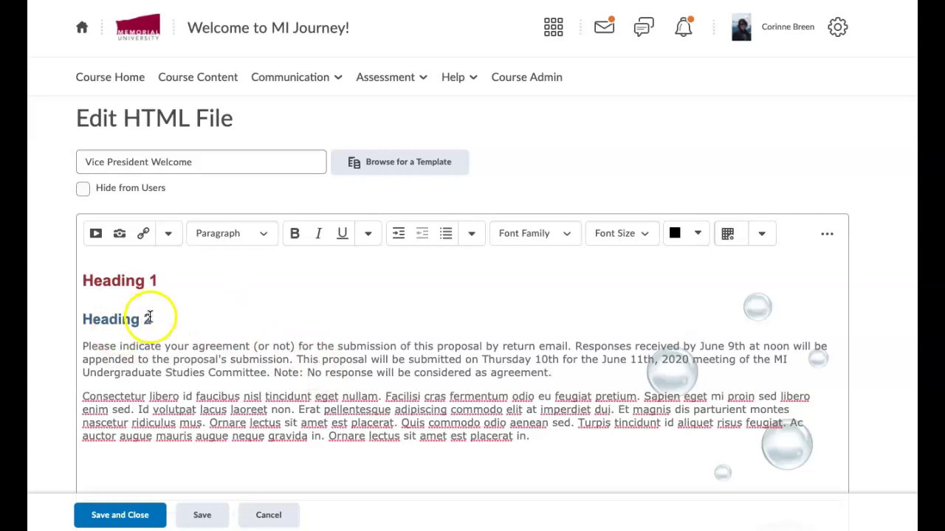
Step: Replace the "Heading 2" placeholder text with "UGSC document"
drag(149, 317, 74, 316)
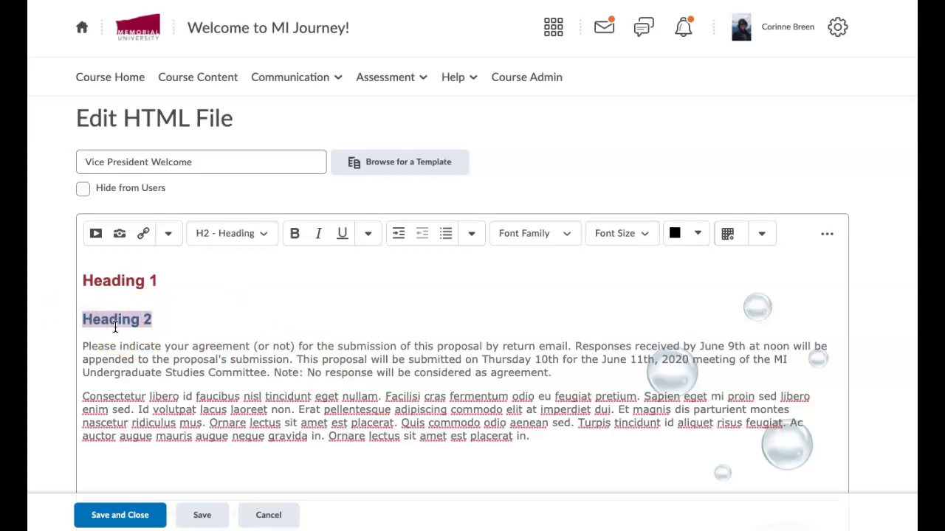
text(UGSC document)
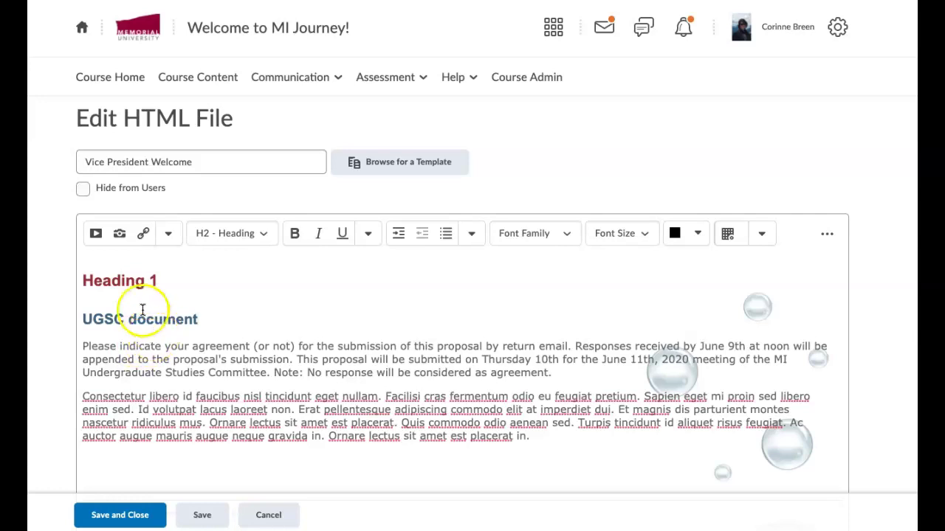
drag(156, 281, 110, 283)
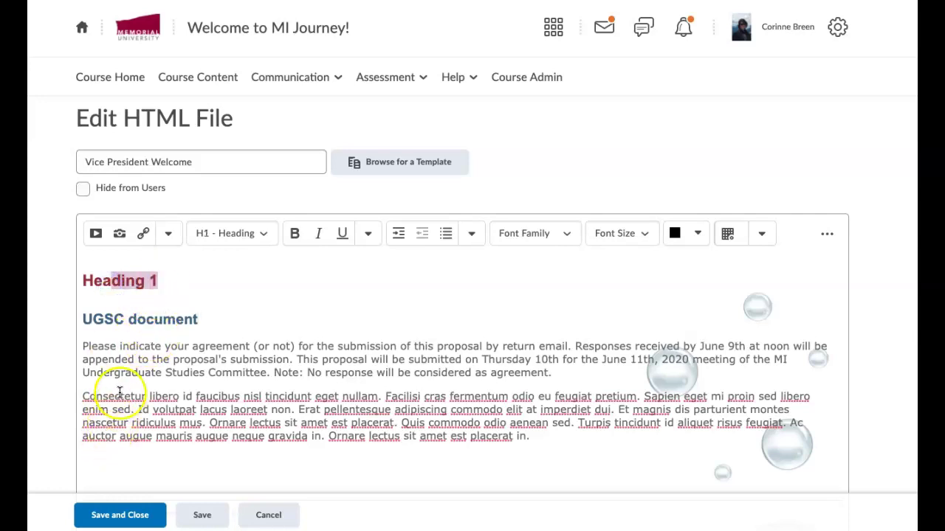
Step: Add the line "more text" below the first body paragraph and format it as H1 - Heading 1
click(593, 374)
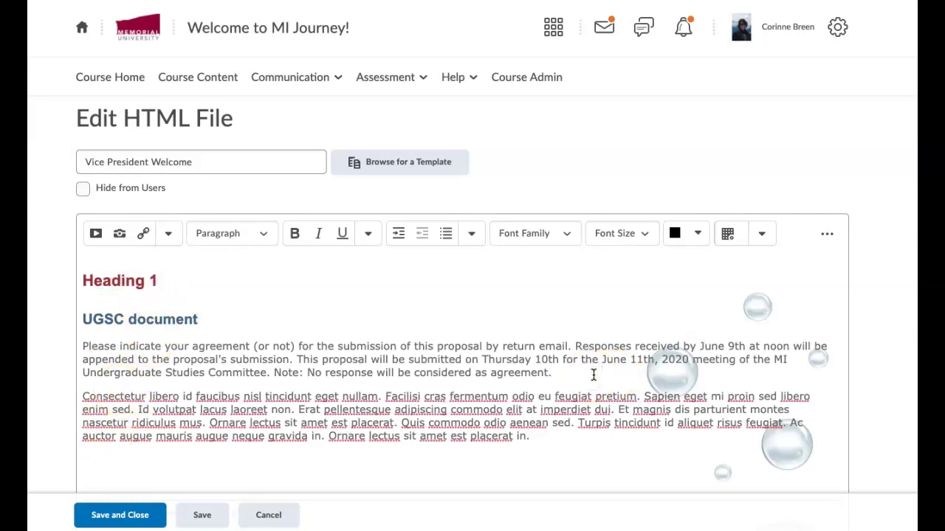
key(Return)
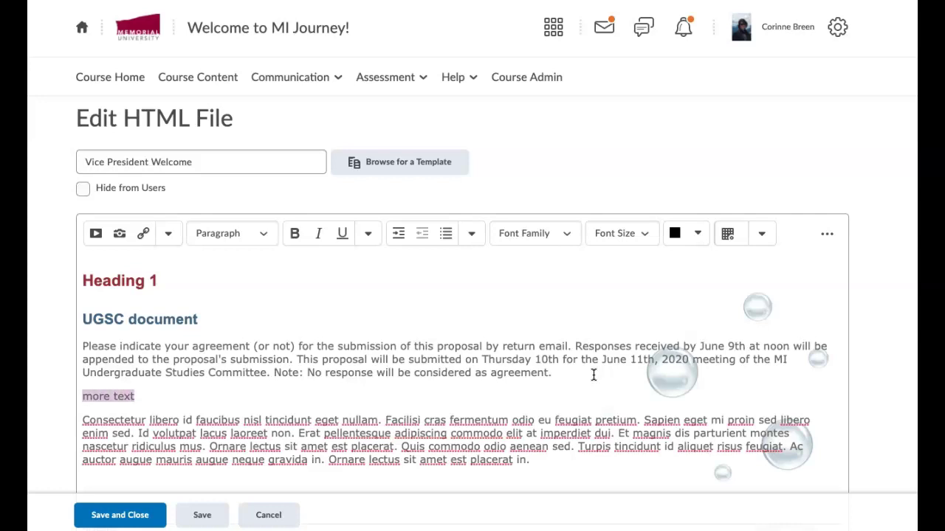
click(262, 233)
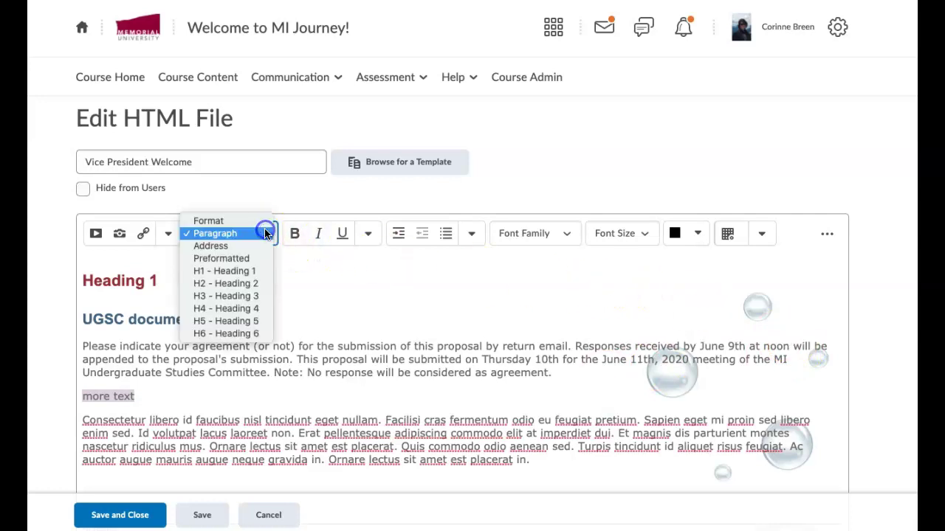
click(246, 271)
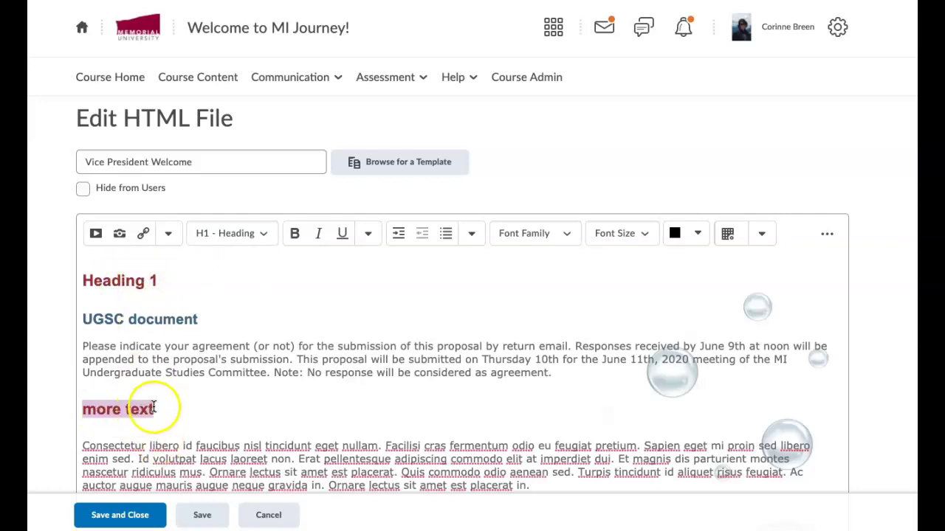
Step: Split the second body paragraph's last sentence onto its own line and format it as H2 - Heading 2
scroll(137, 454, down, 1)
scroll(137, 454, down, 2)
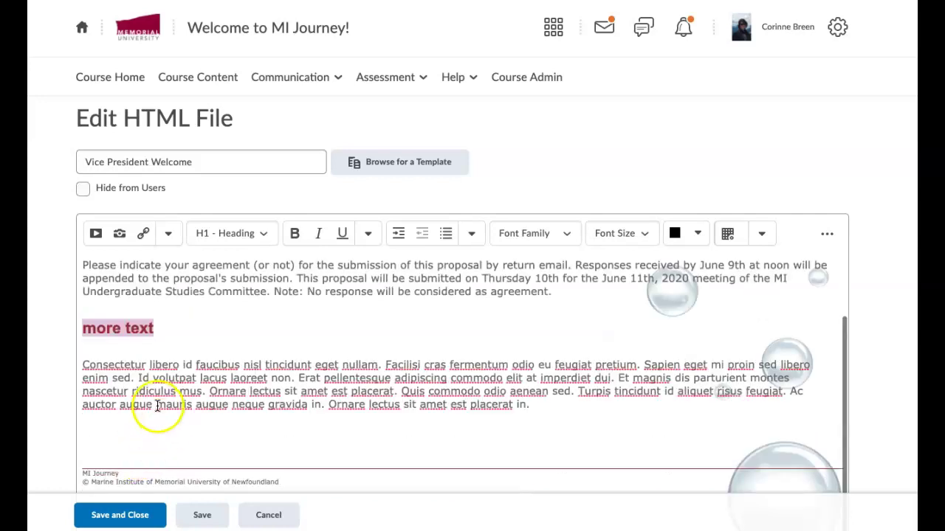
click(332, 405)
key(Return)
key(shift+End)
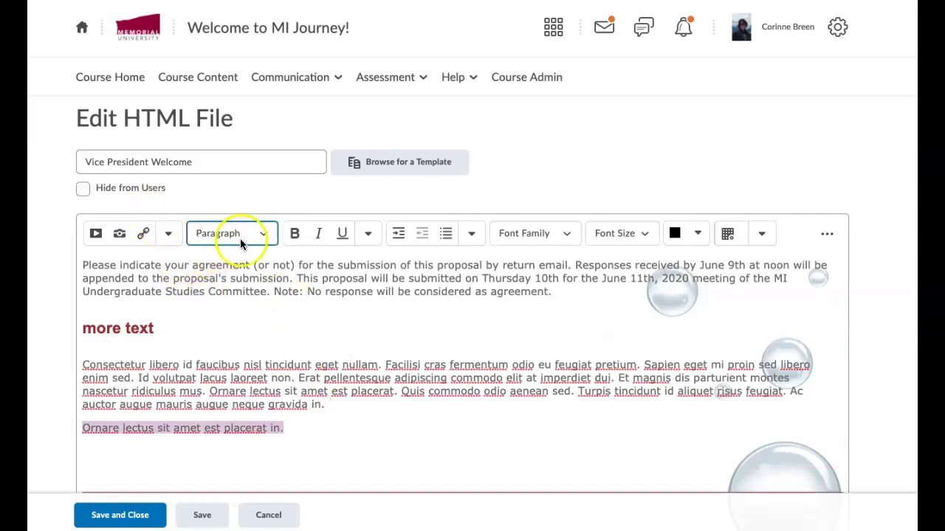
click(269, 234)
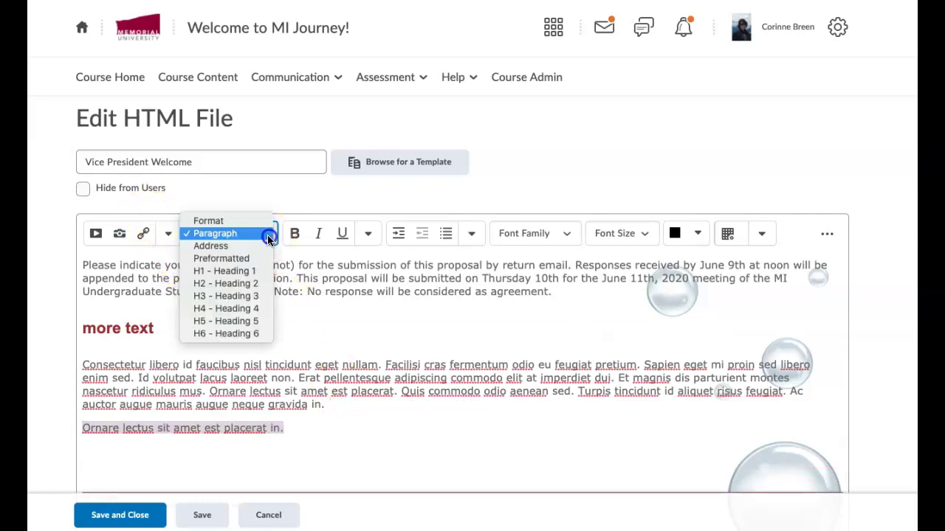
click(255, 285)
scroll(243, 352, up, 1)
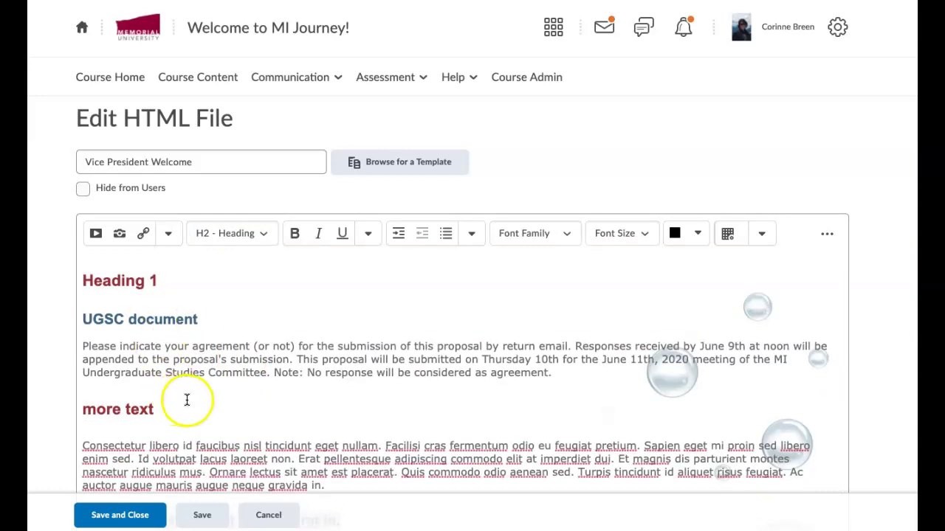
Step: Add the lines "more text more text", "type again and again" and a tightly spaced "tight font" above the last H2 heading
scroll(273, 454, down, 2)
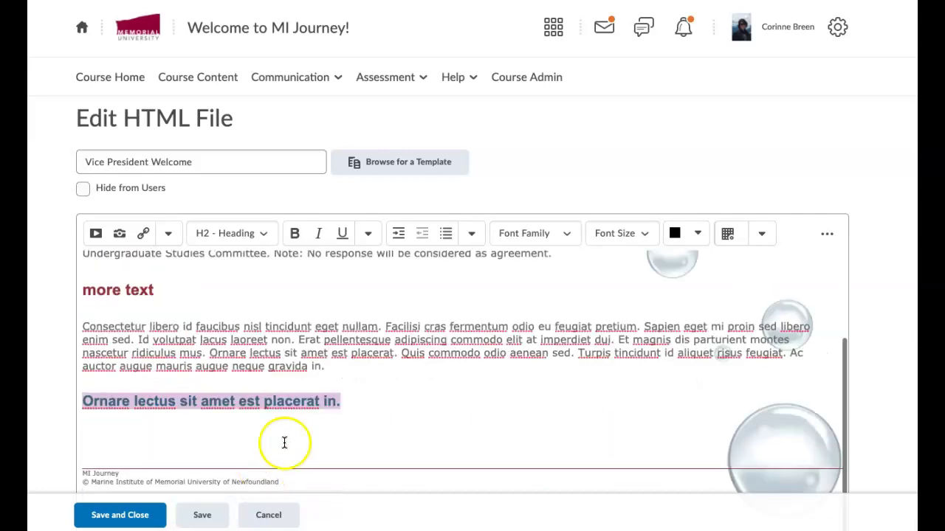
click(327, 369)
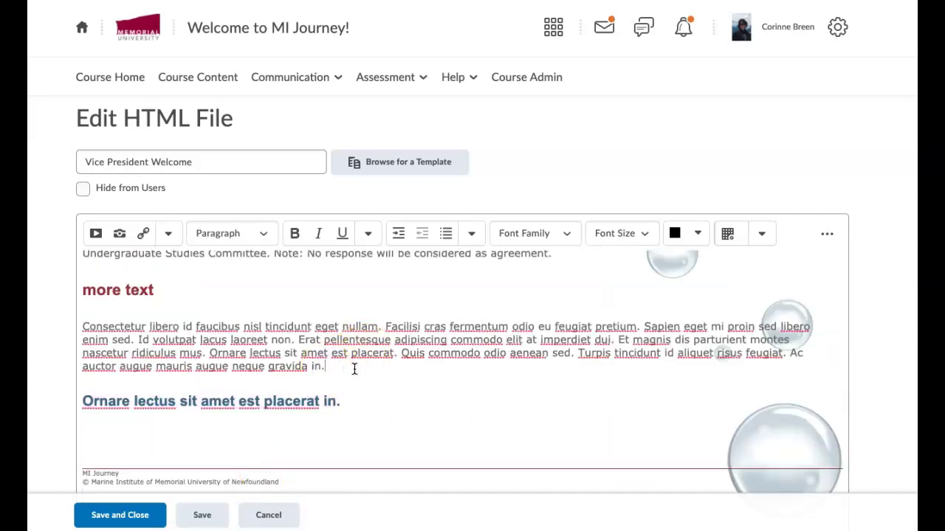
key(Return)
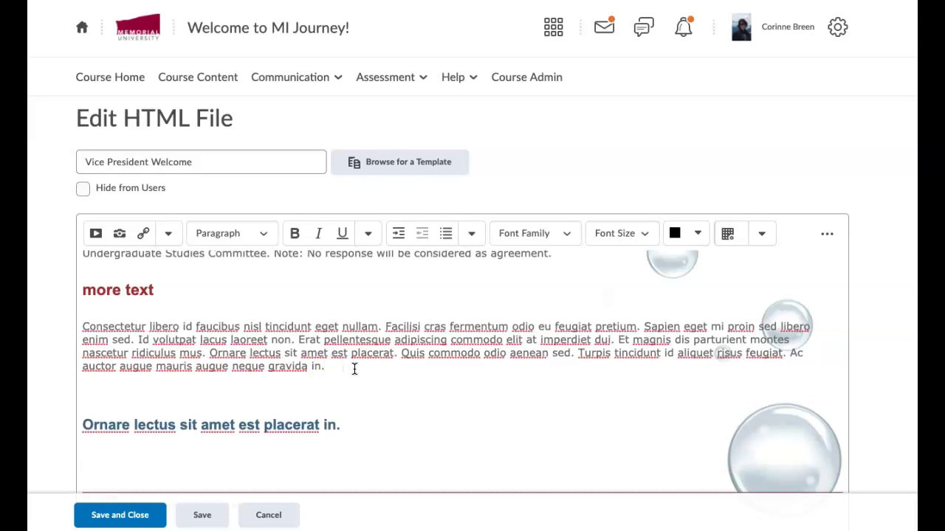
text(more text more text)
key(Return)
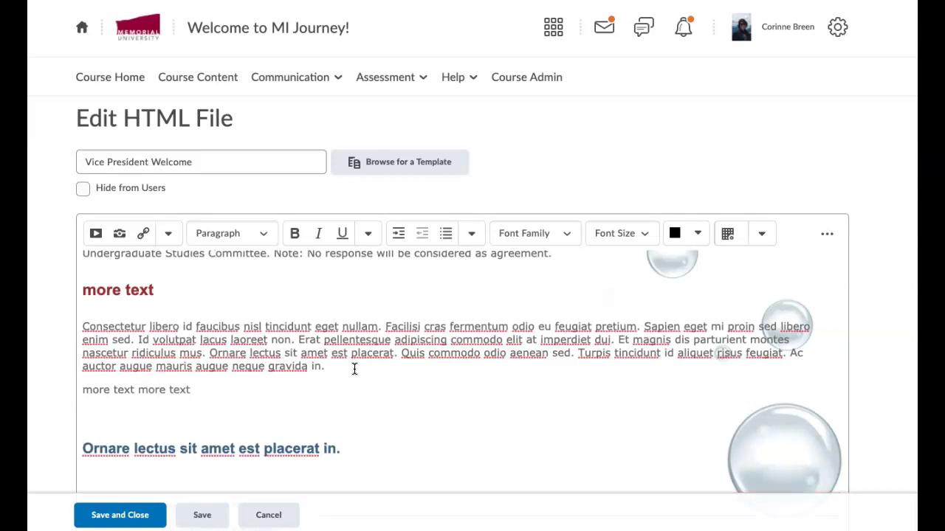
text(type again and again)
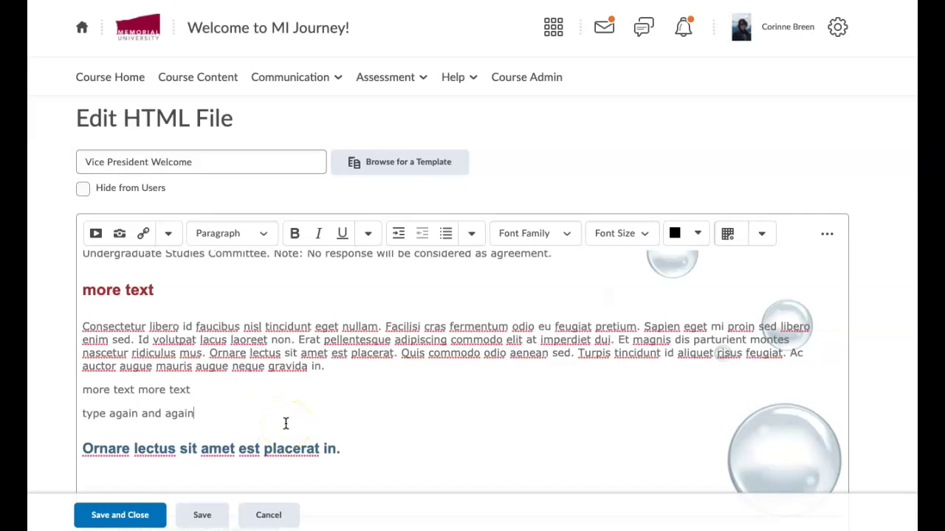
key(Return)
text(tight font)
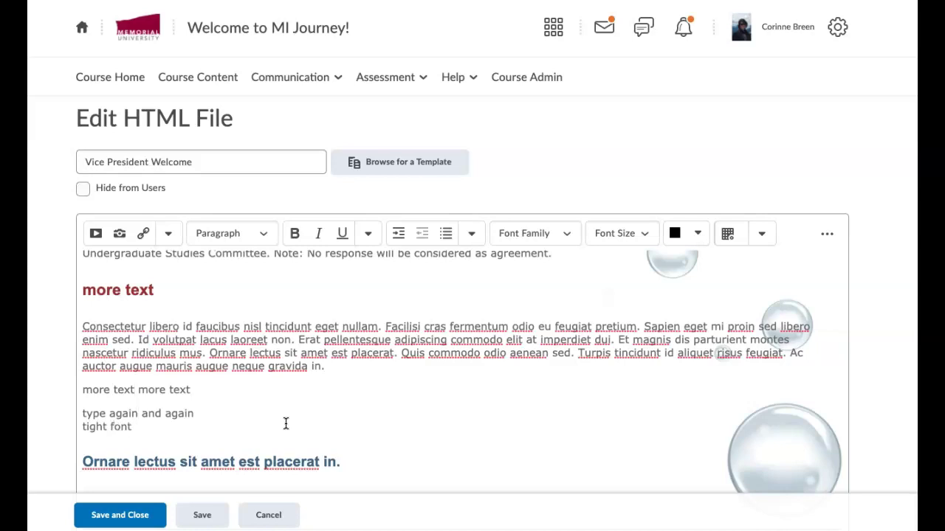
Step: Examine the line spacing of the added text and the bubble background across the whole page
click(326, 367)
click(168, 391)
click(190, 390)
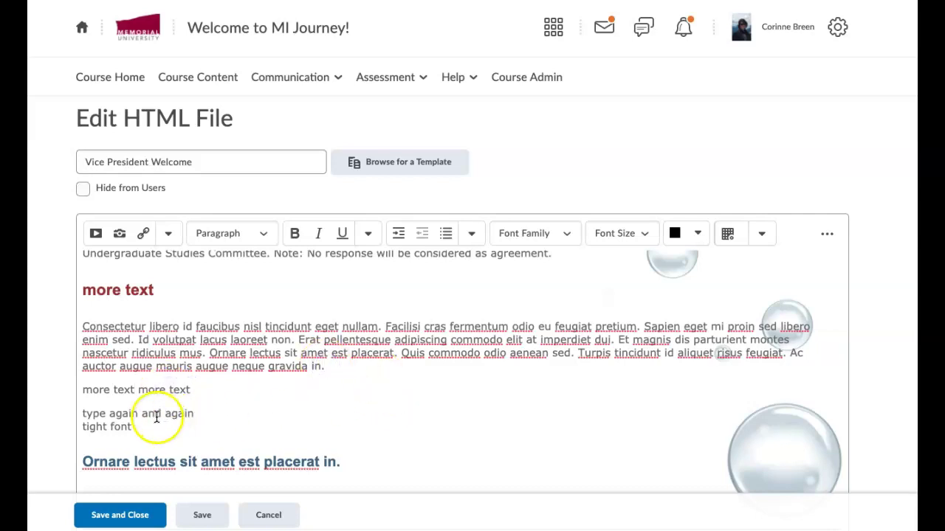
click(192, 413)
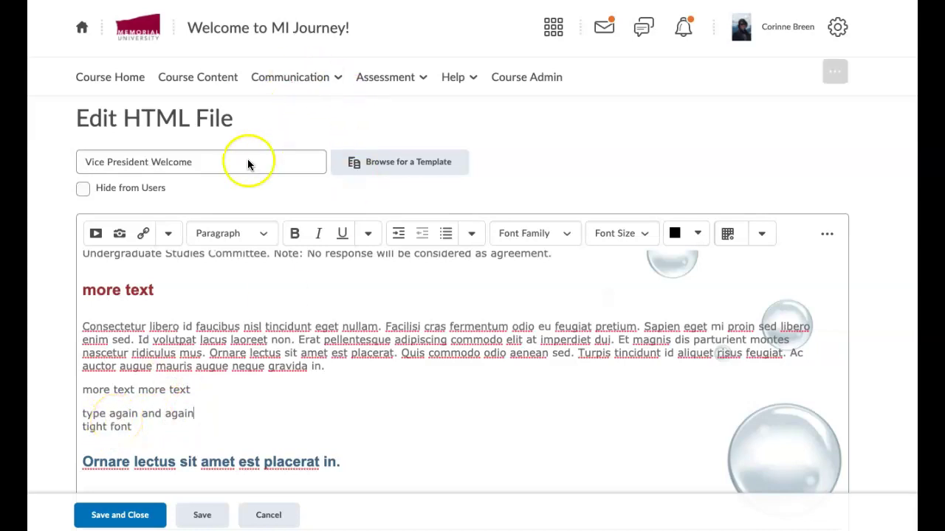
scroll(242, 319, down, 1)
scroll(242, 320, down, 2)
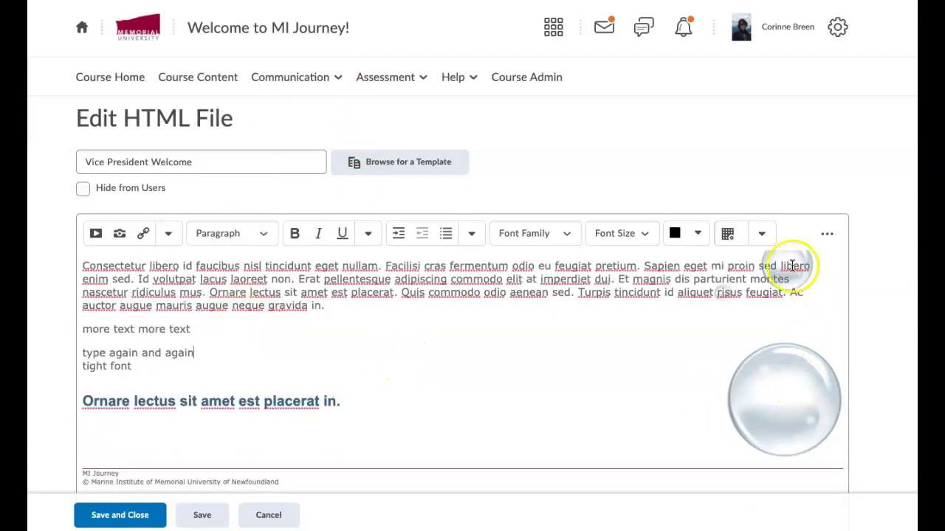
scroll(789, 295, up, 3)
scroll(788, 295, up, 1)
click(753, 302)
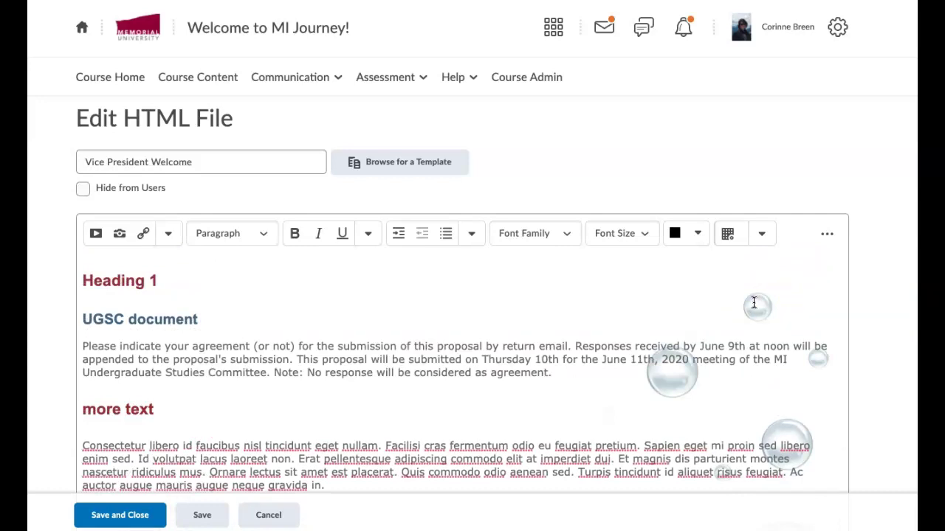
scroll(754, 303, down, 5)
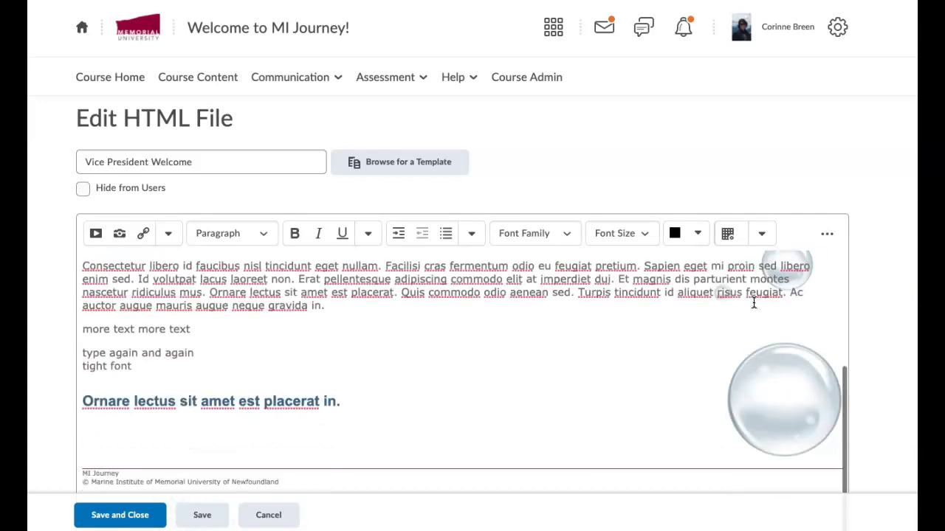
Step: Discard the page edits and reopen the Vice President Welcome topic for HTML editing
click(268, 517)
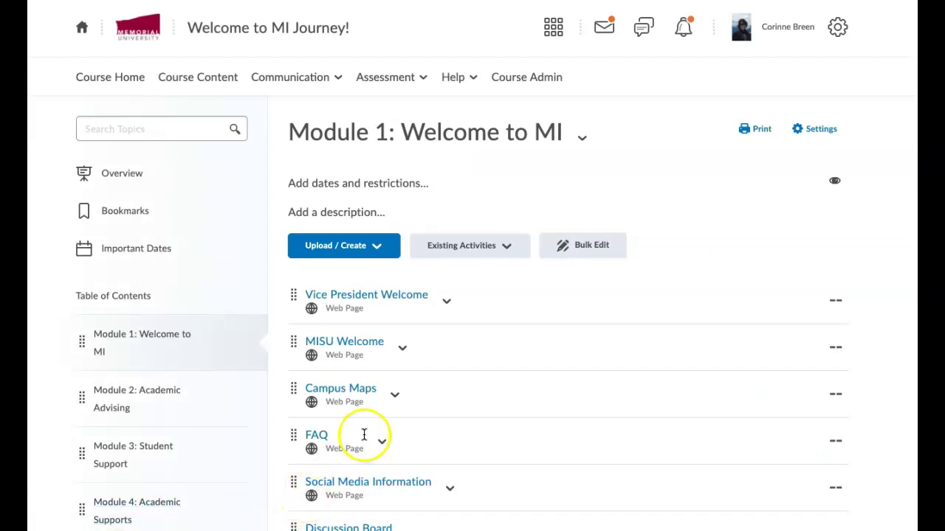
click(389, 296)
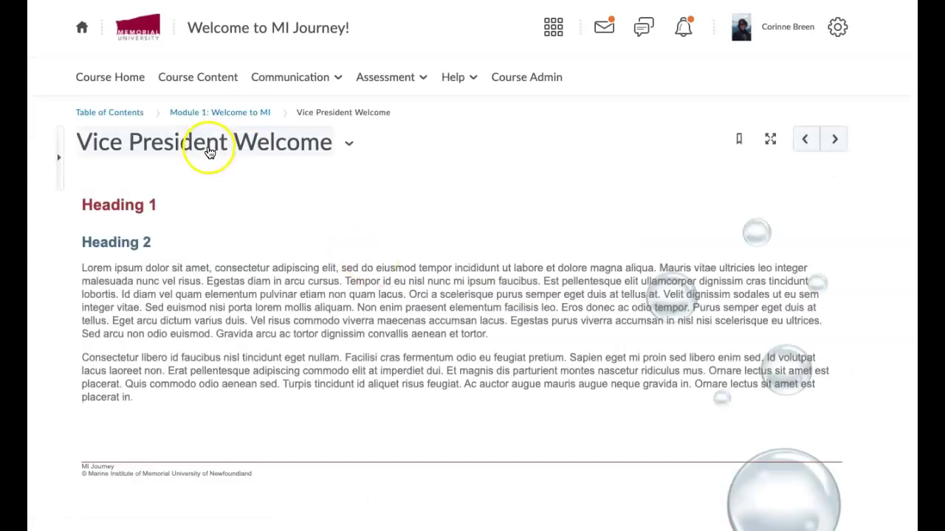
click(349, 144)
click(356, 211)
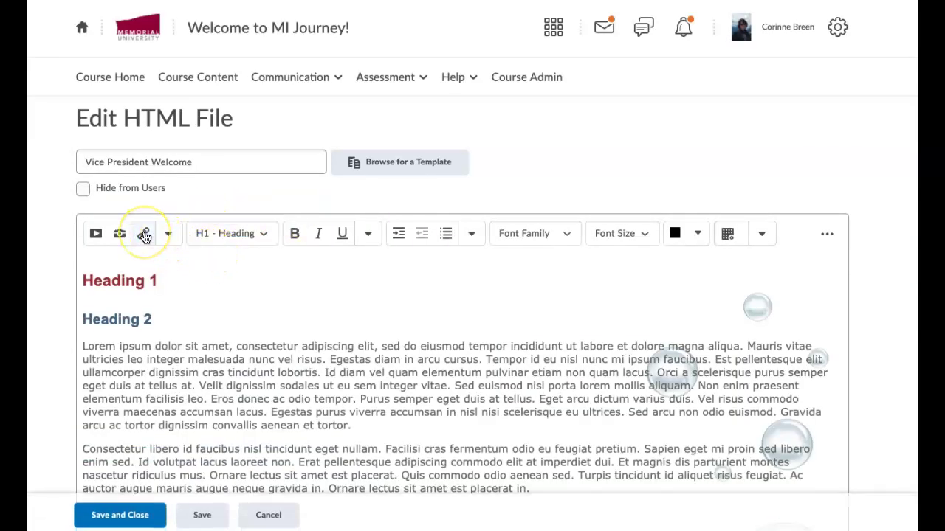
click(337, 434)
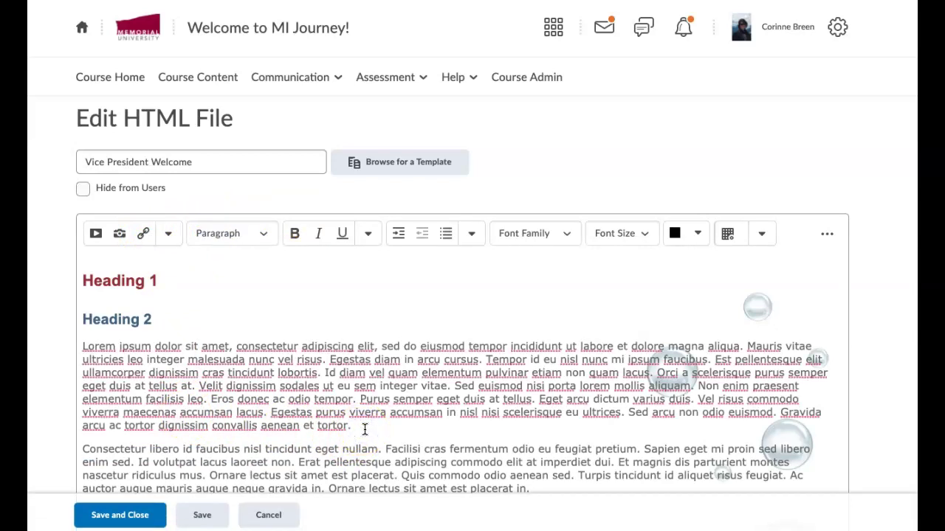
key(Return)
text(www.mi.mun.ca)
key(shift+Left)
key(shift+Left)
key(shift+Left)
key(shift+Left)
key(shift+Left)
key(shift+Left)
key(shift+Left)
key(shift+Left)
key(shift+Left)
key(shift+Left)
key(shift+Left)
key(shift+Left)
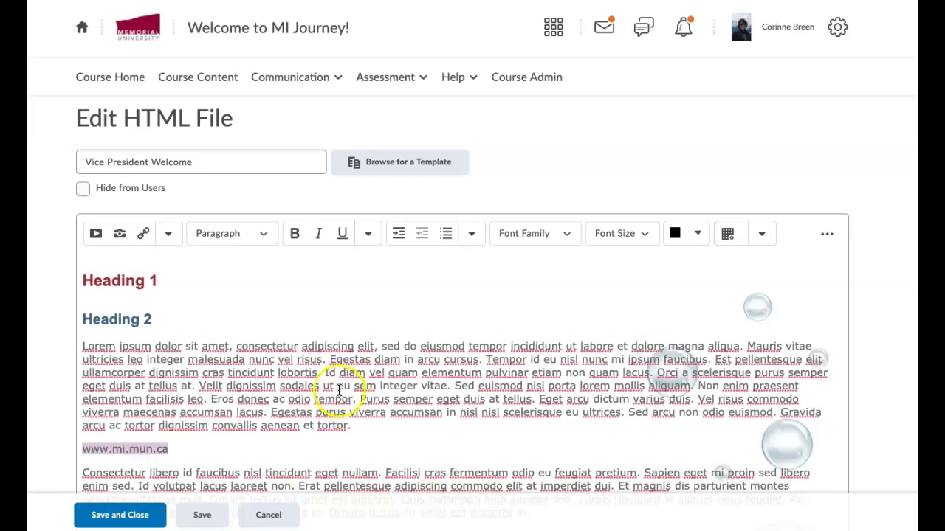
click(139, 237)
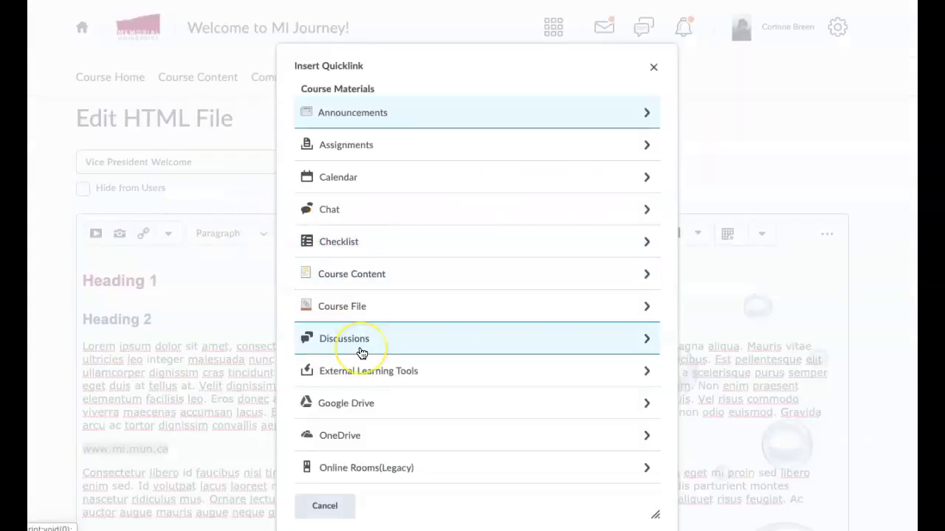
scroll(362, 354, down, 3)
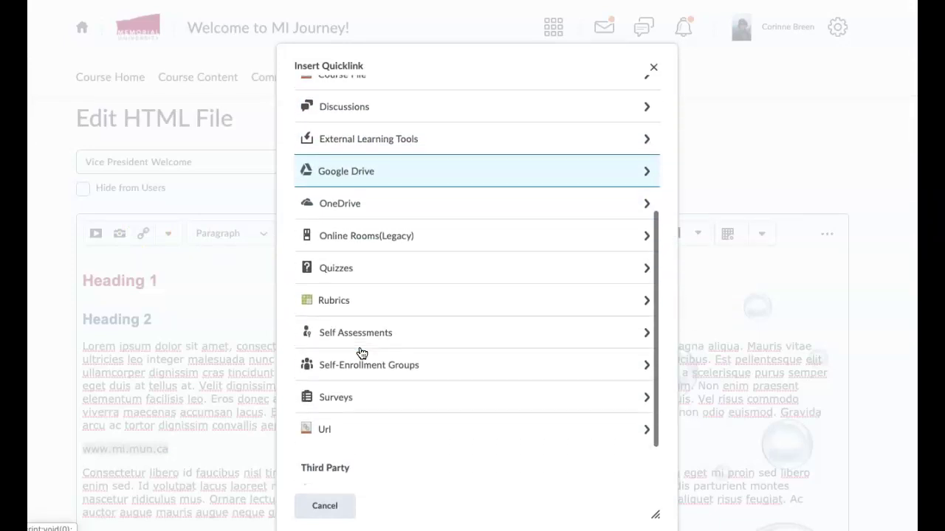
click(321, 432)
click(375, 147)
click(397, 204)
drag(396, 204, 196, 197)
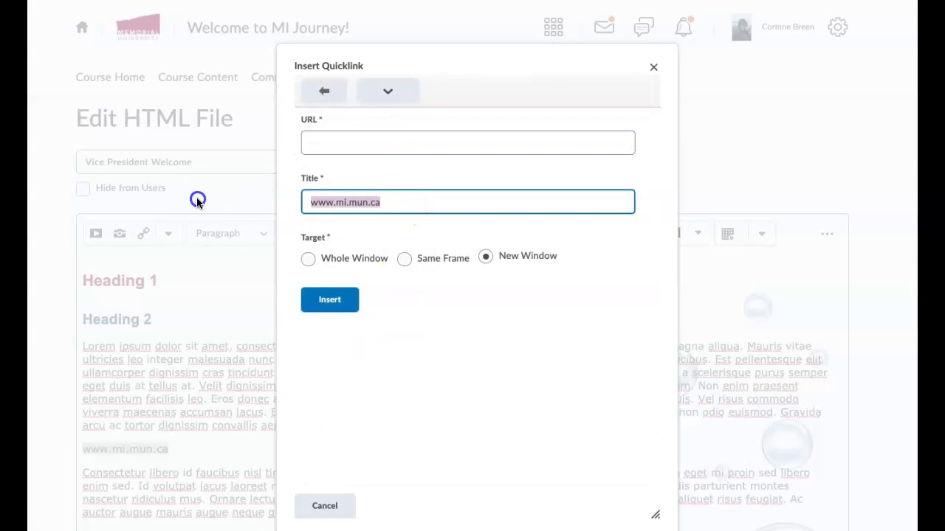
click(399, 139)
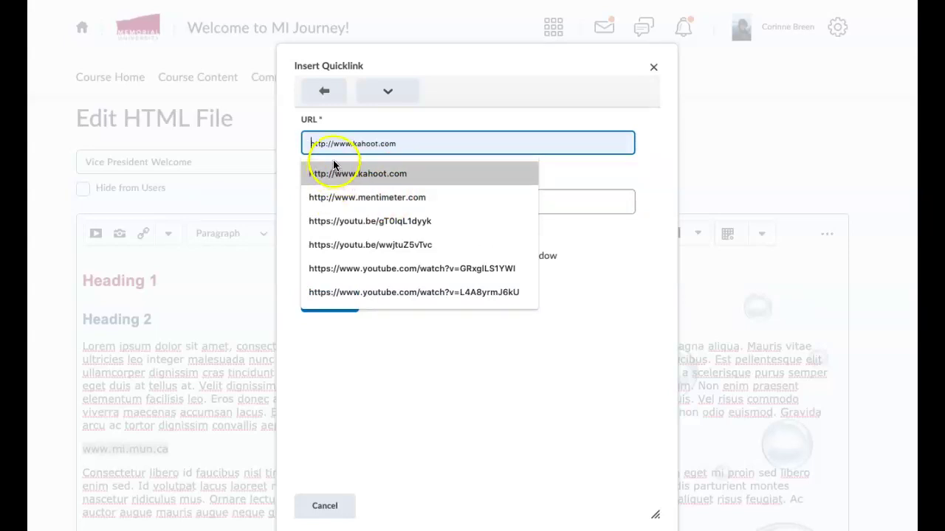
click(617, 305)
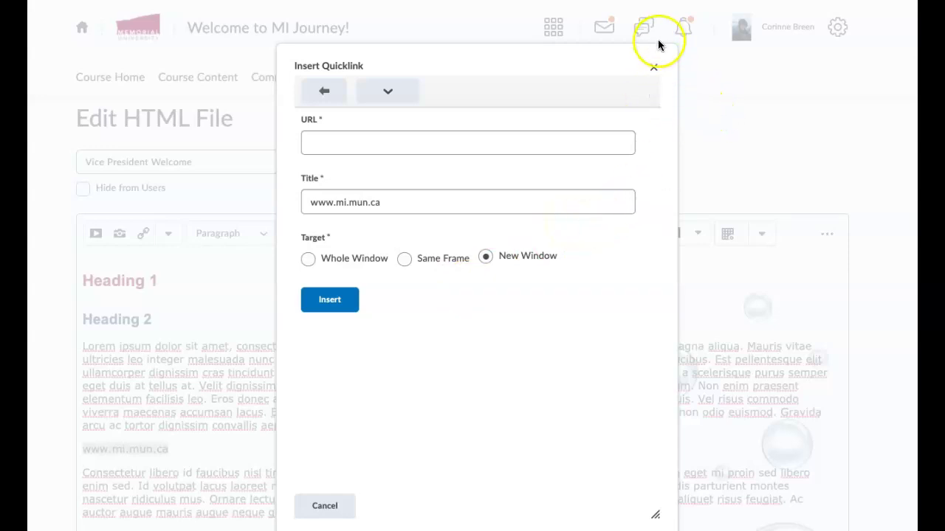
click(654, 68)
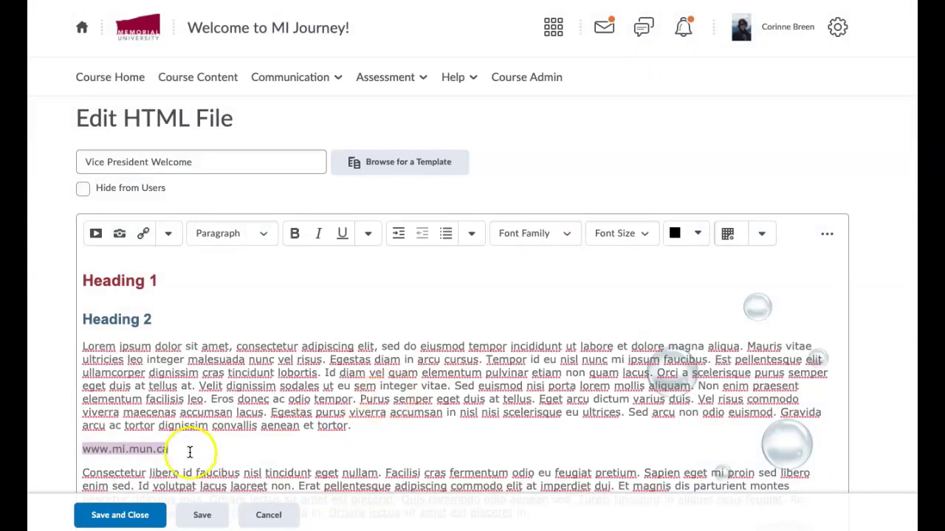
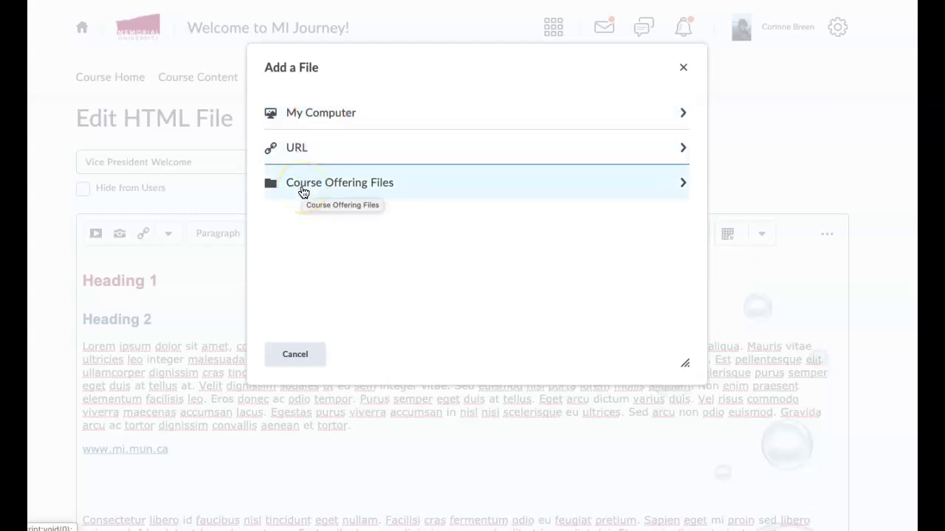
click(305, 352)
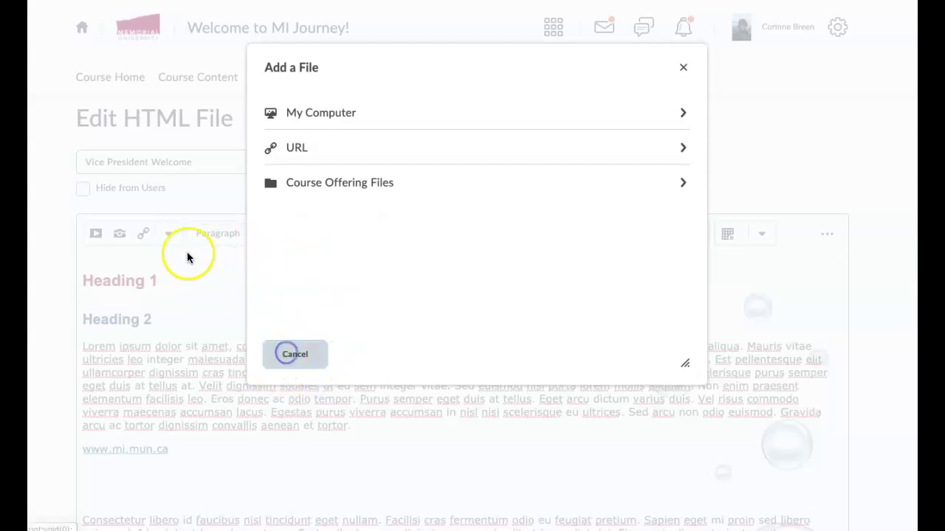
click(169, 235)
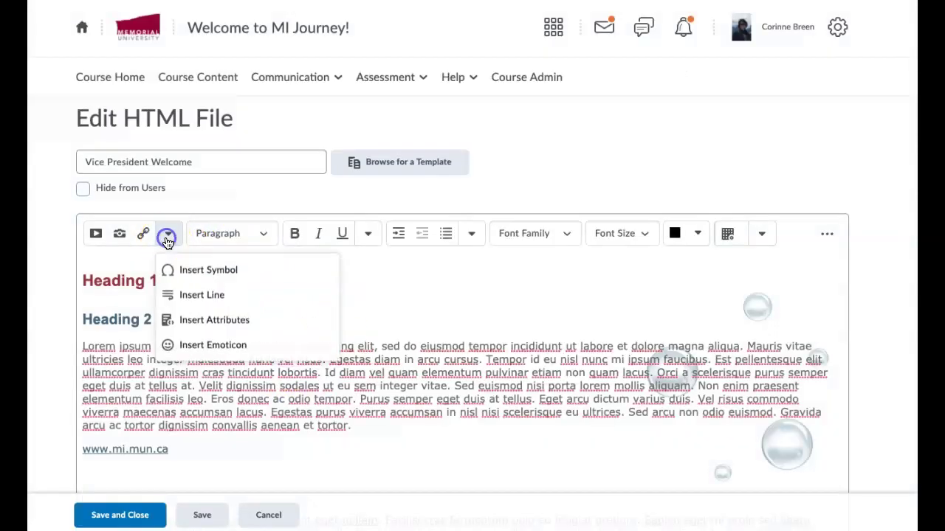
click(119, 233)
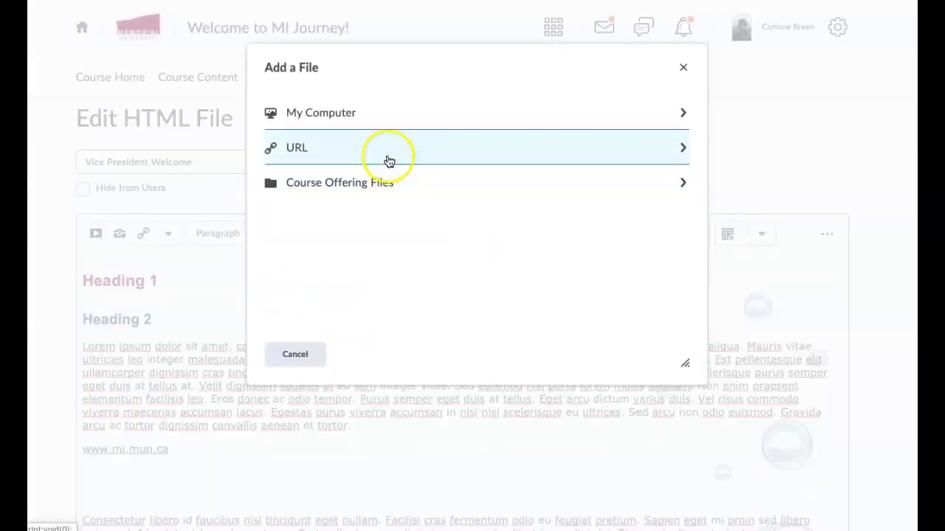
click(346, 114)
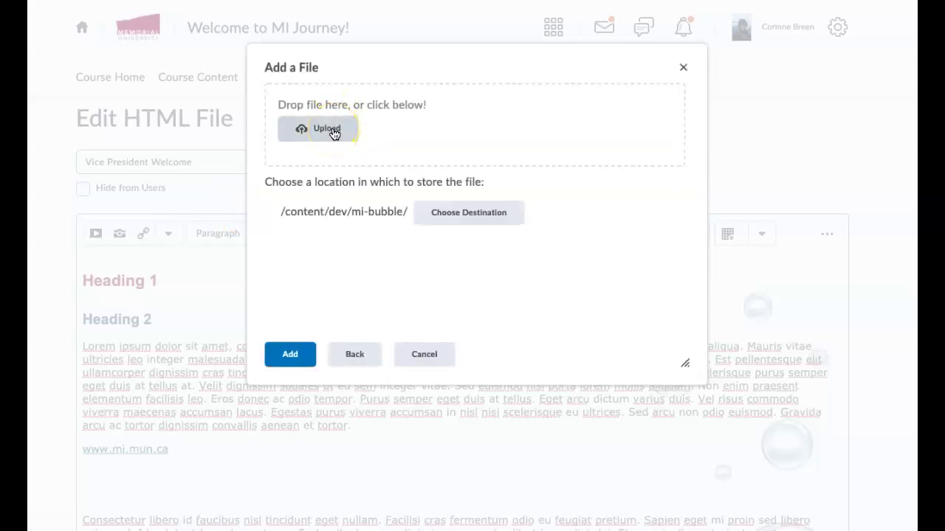
click(334, 132)
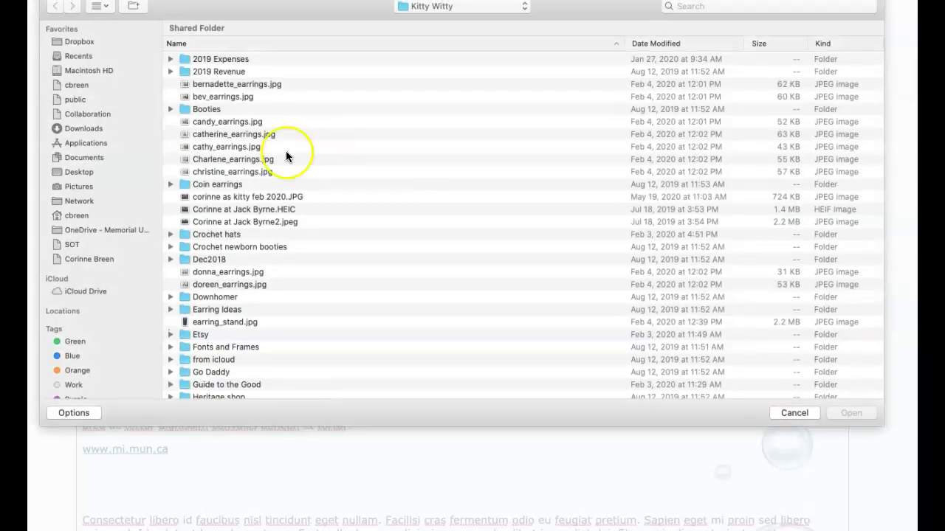
double_click(247, 158)
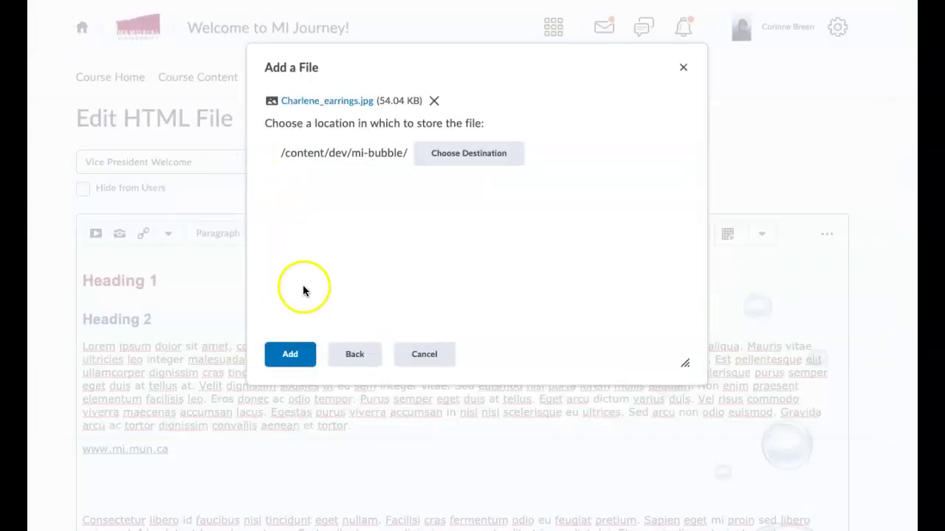
click(278, 357)
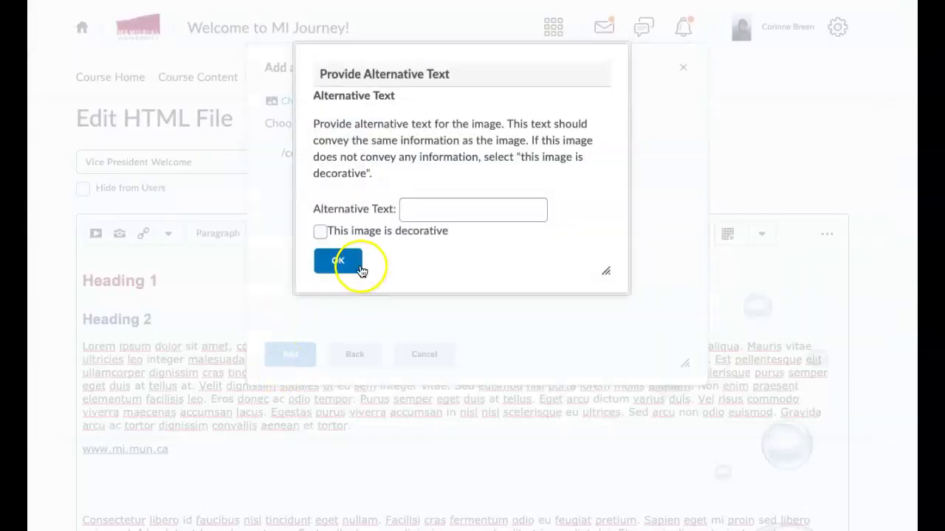
click(321, 232)
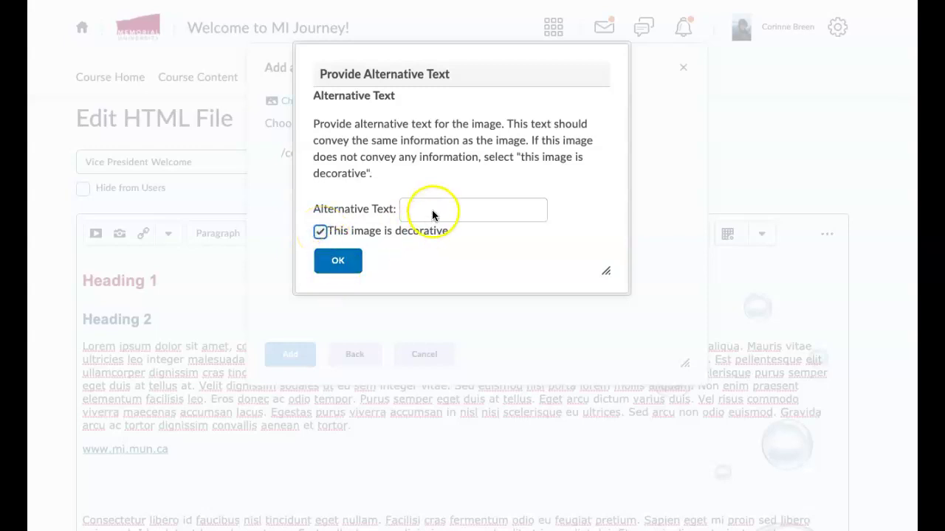
click(343, 260)
click(305, 351)
Step: Scale the inserted earrings image down proportionally to a small thumbnail between the two body paragraphs
scroll(304, 350, down, 5)
click(178, 331)
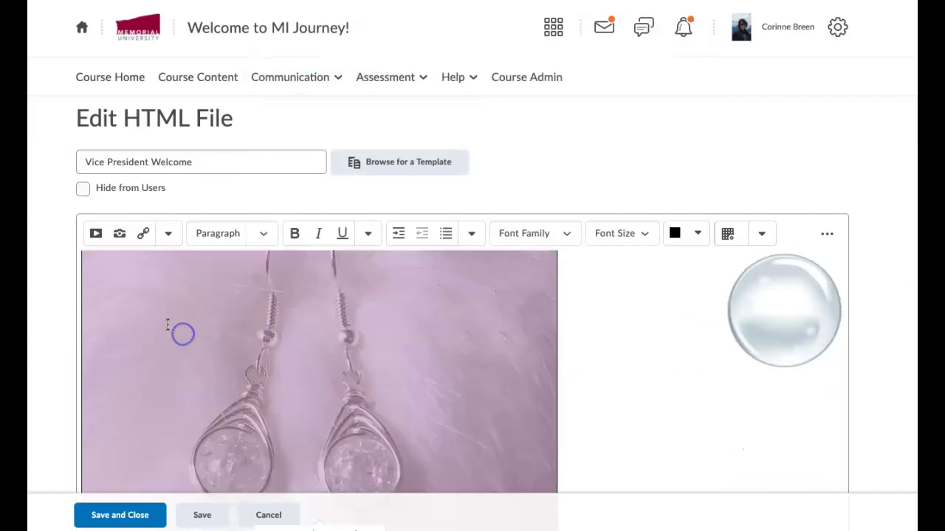
scroll(169, 325, up, 3)
drag(81, 349, 304, 513)
drag(82, 349, 181, 446)
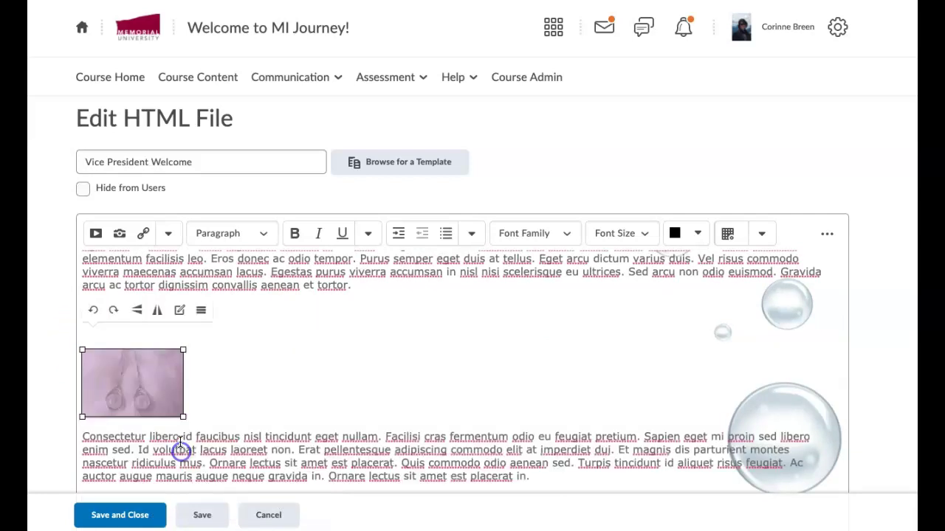
Step: Examine the editing controls offered for the earrings image, including Image options, without changing the image
click(261, 387)
click(155, 368)
click(245, 376)
click(143, 351)
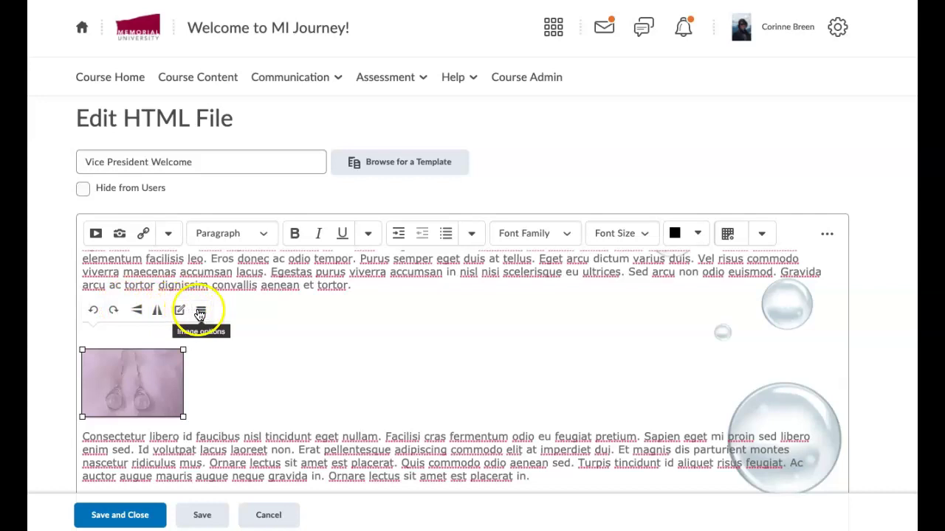
click(230, 348)
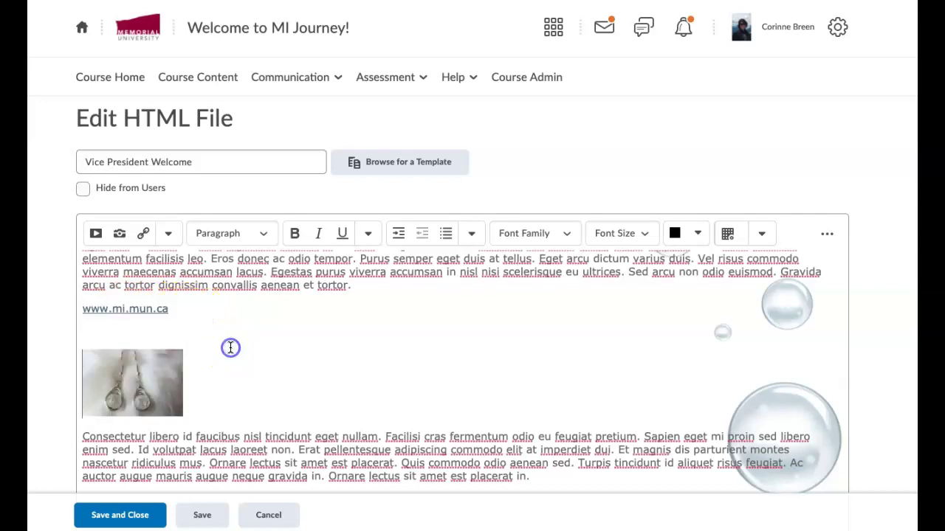
Step: Review how another image is uploaded from the computer and leave the dialog without adding a file
click(120, 233)
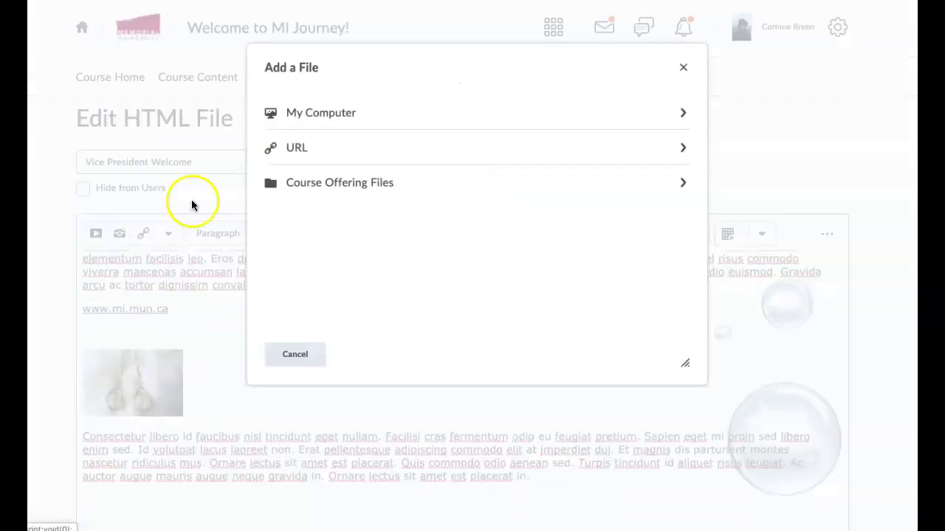
click(322, 115)
click(319, 138)
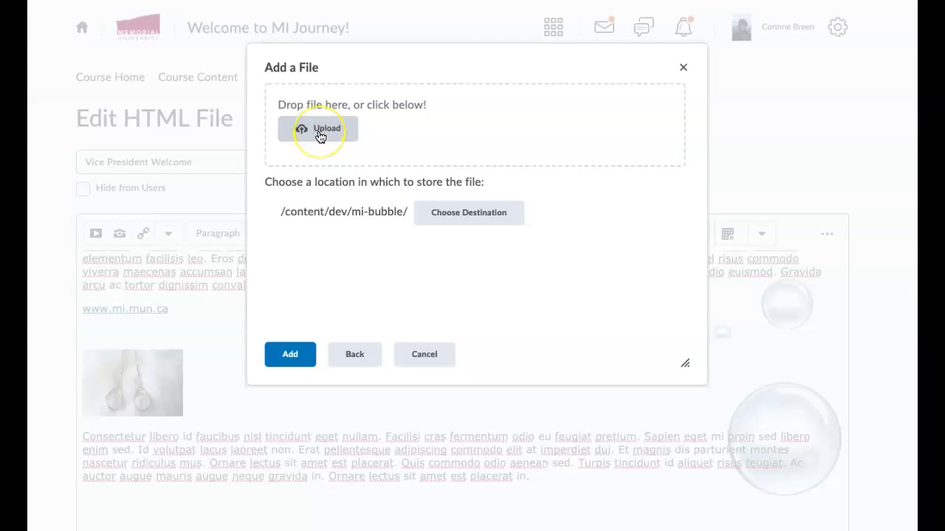
click(423, 355)
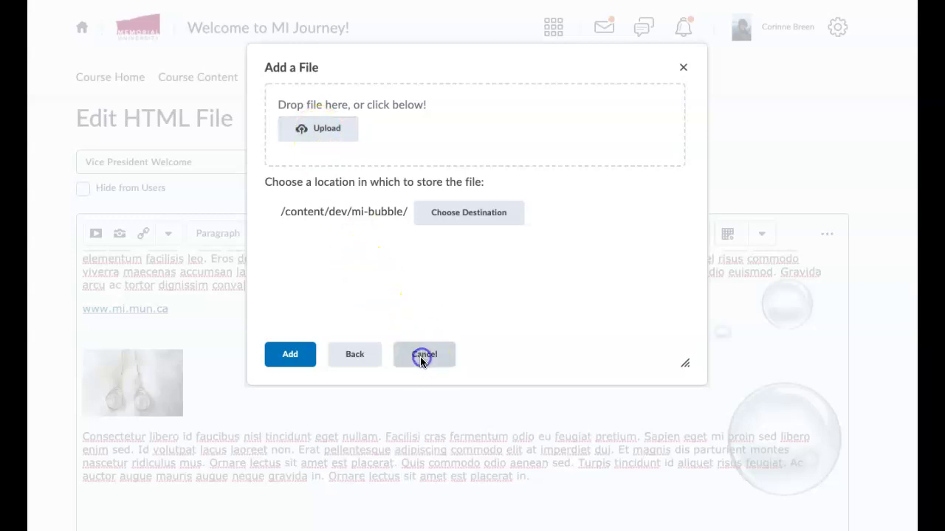
Step: Discard the edits to the Vice President Welcome page and return to Module 1: Welcome to MI
click(120, 384)
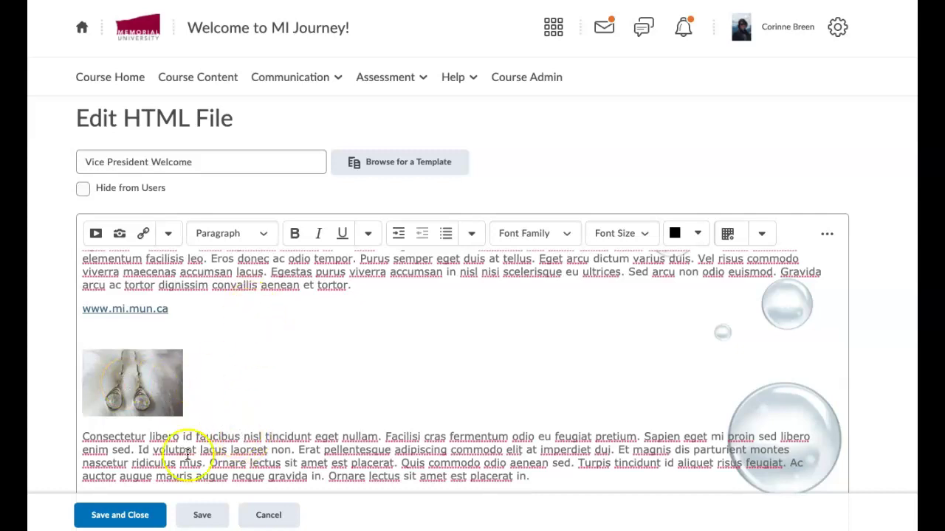
click(274, 520)
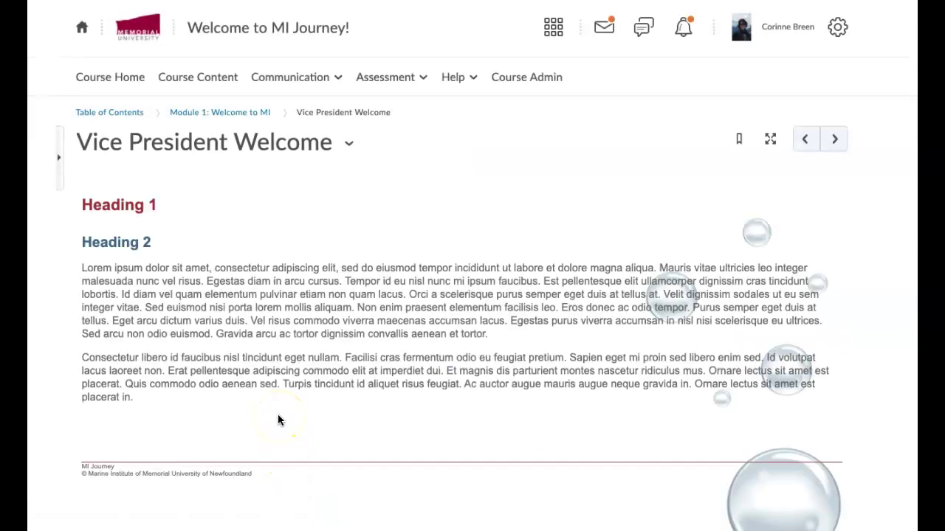
click(219, 114)
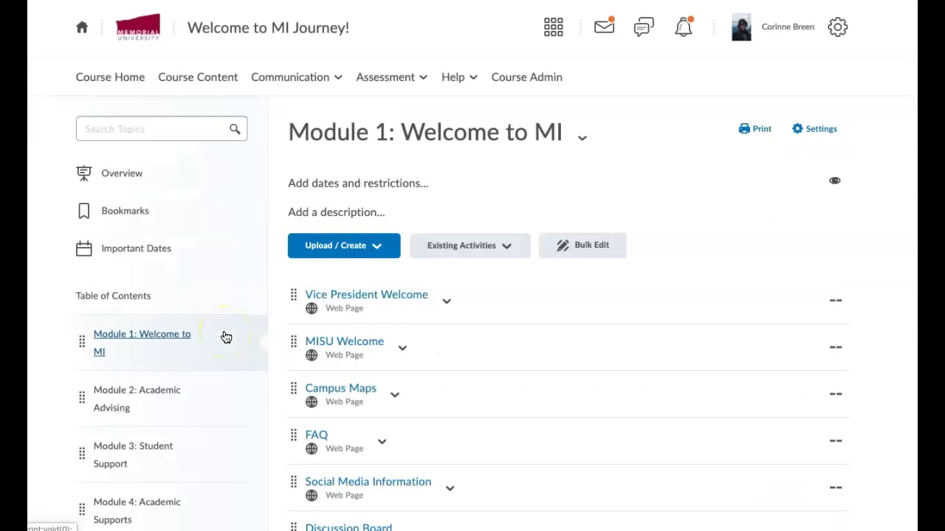
Step: Start a new file in Module 1: Welcome to MI using Bookstore.html from the course offering files as its template
scroll(354, 386, down, 3)
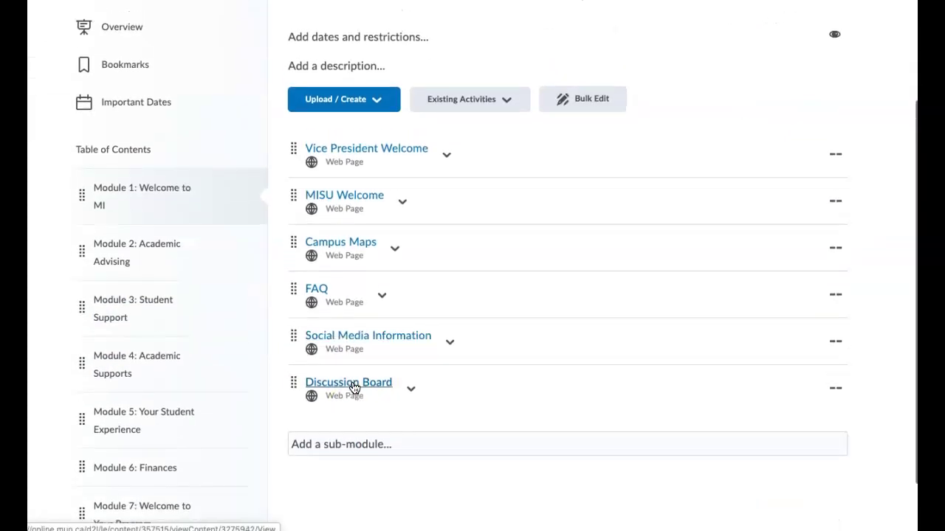
scroll(354, 386, up, 2)
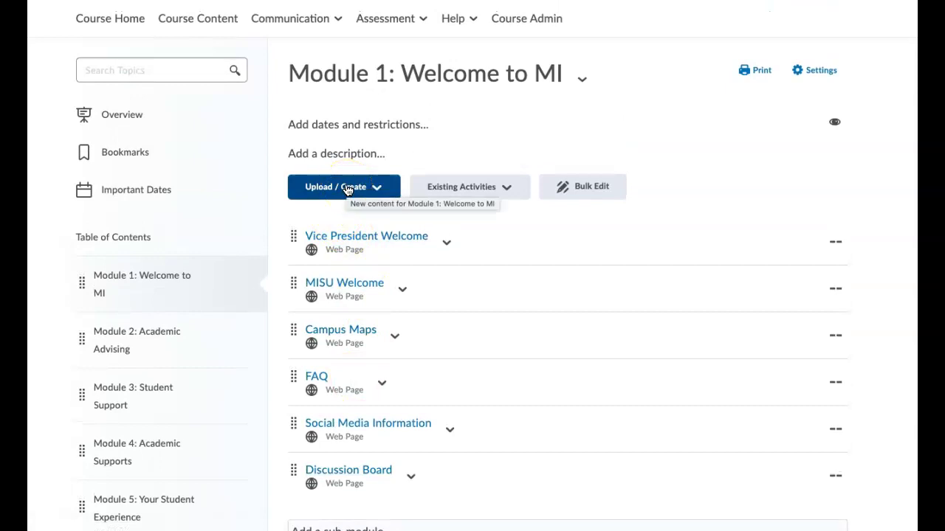
click(347, 188)
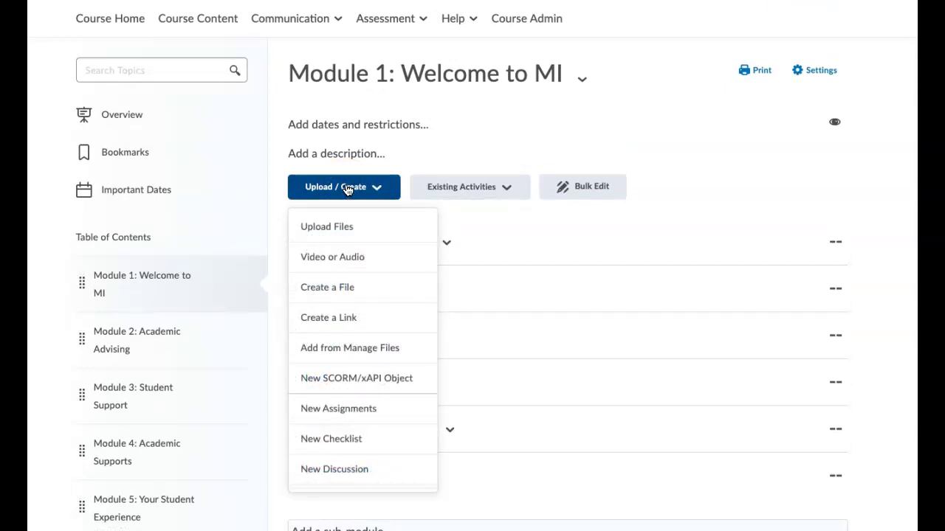
click(344, 292)
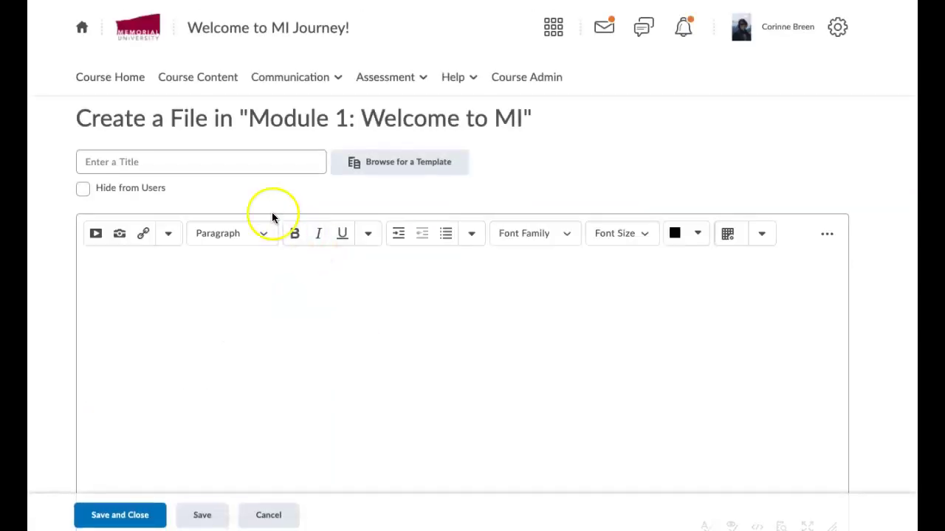
click(403, 164)
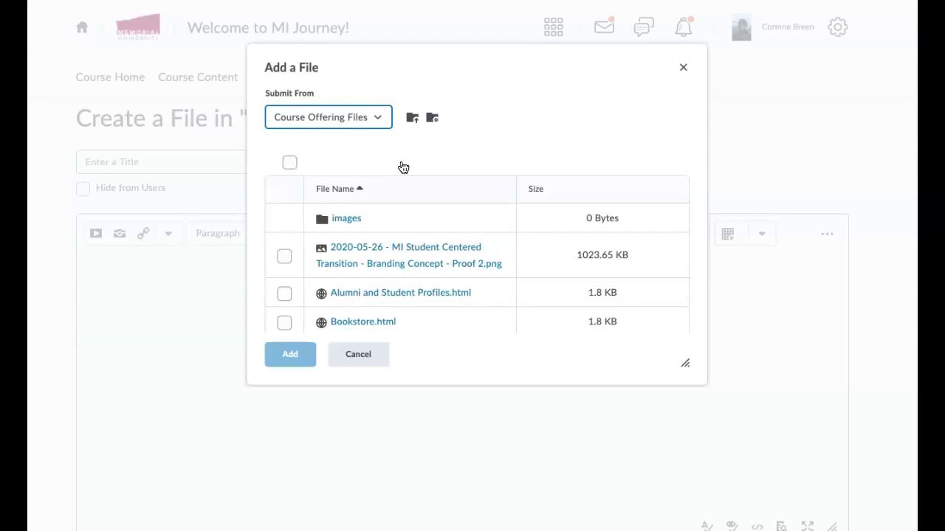
click(284, 323)
click(288, 366)
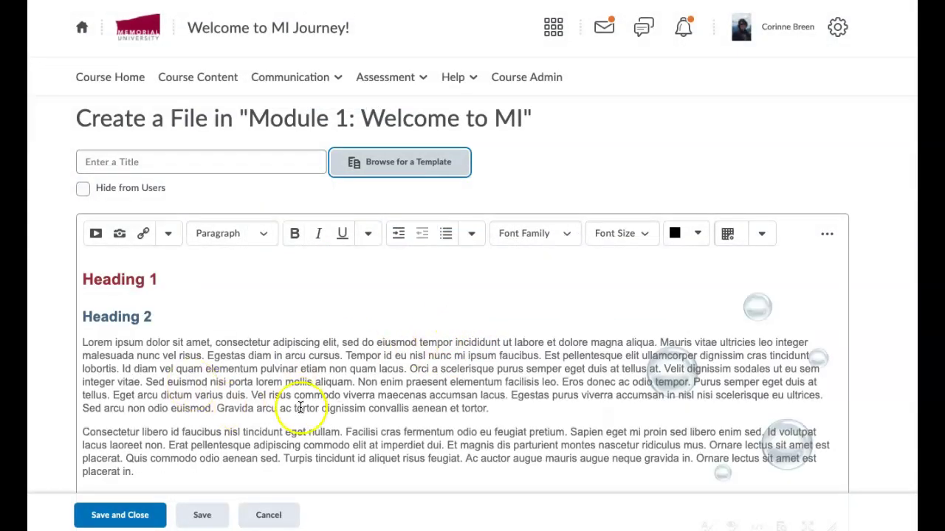
Step: Review the template content in the new file, select part of its body text, and discard the file
scroll(302, 392, down, 3)
scroll(301, 392, up, 3)
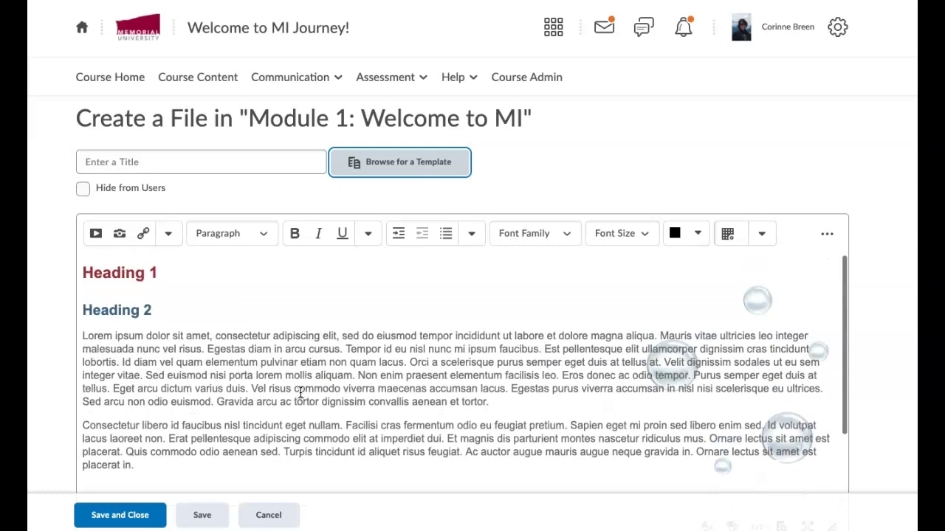
drag(189, 359, 267, 419)
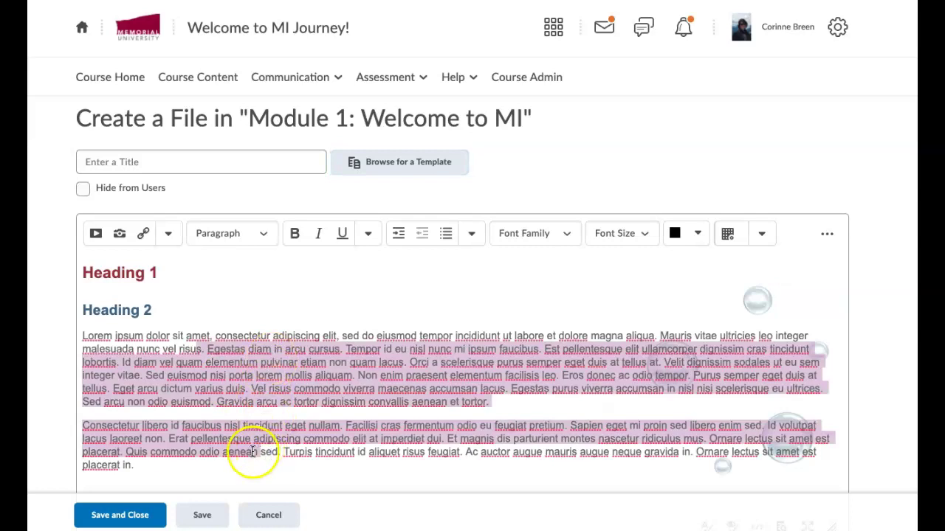
click(269, 515)
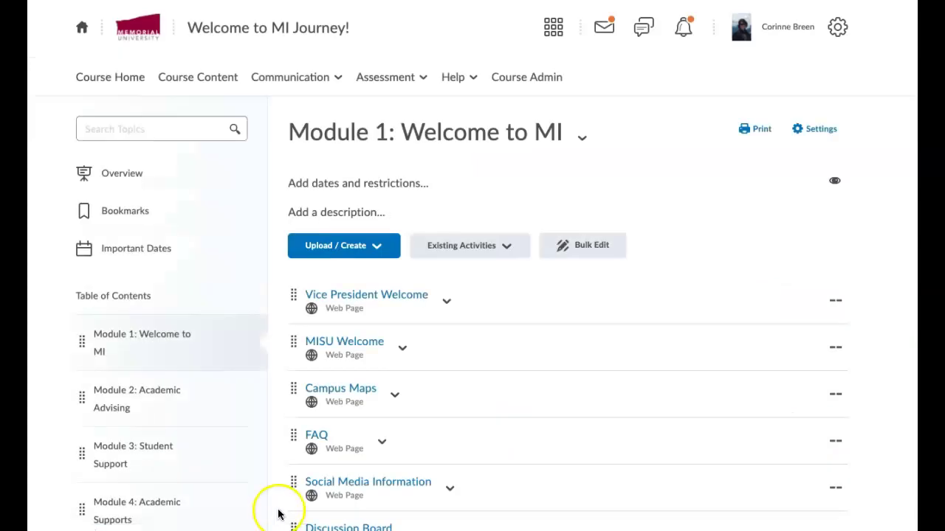